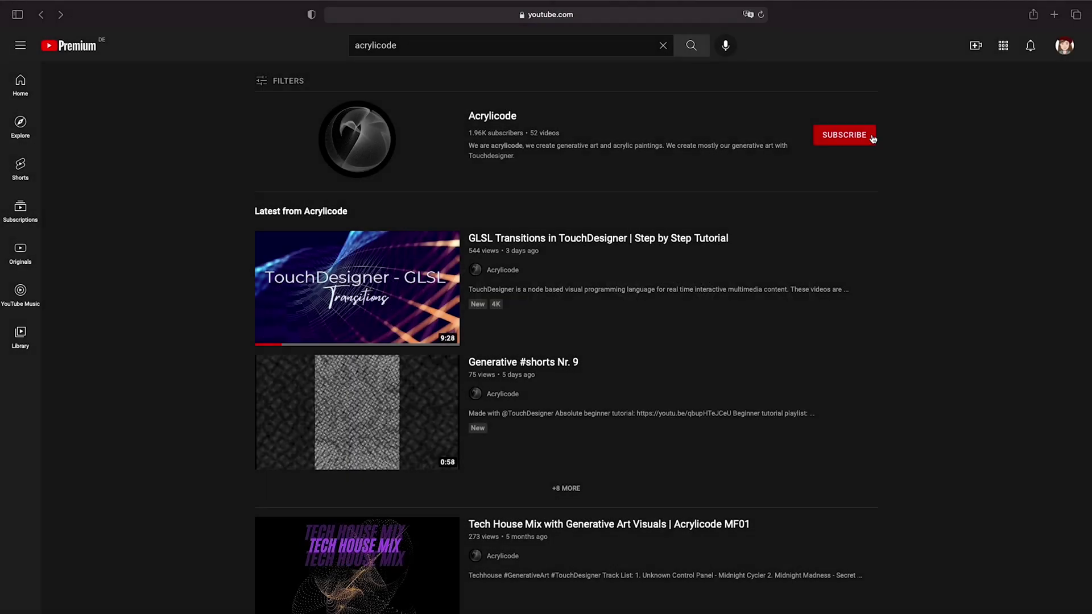
Subscribe to the Acrylicode channel and open its notification options
{"action": "left_click", "coordinate": [851, 141]}
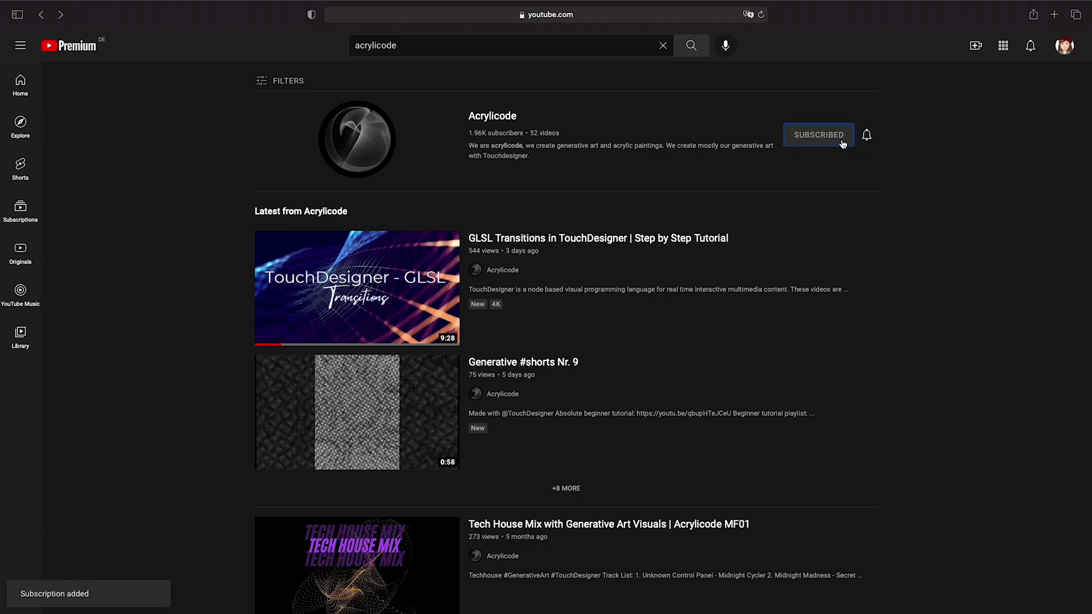
{"action": "left_click", "coordinate": [867, 138]}
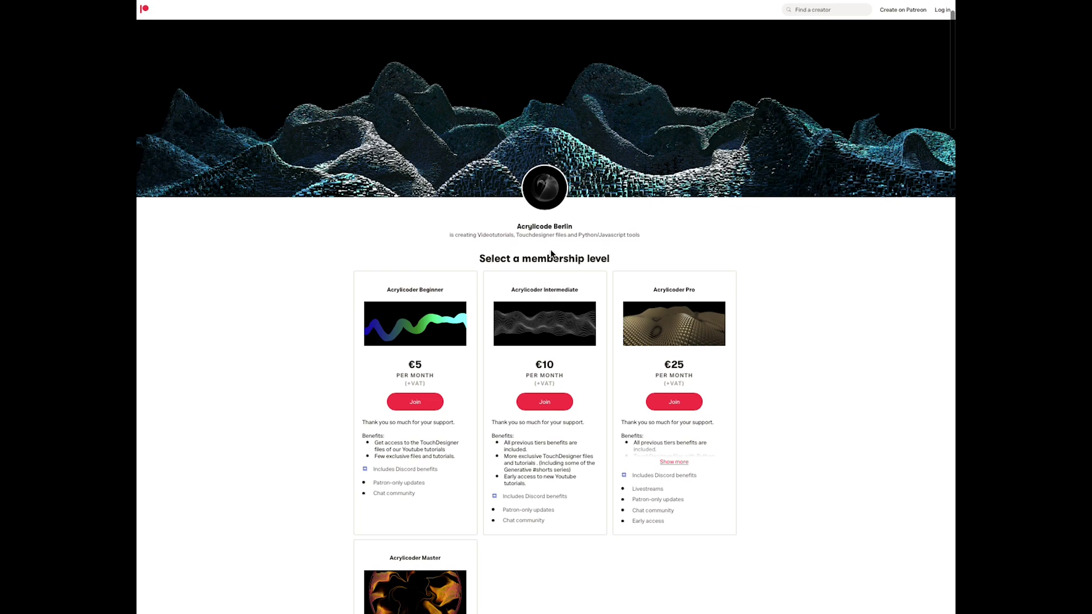
{"action": "scroll", "coordinate": [569, 251], "scroll_direction": "down", "scroll_amount": 3}
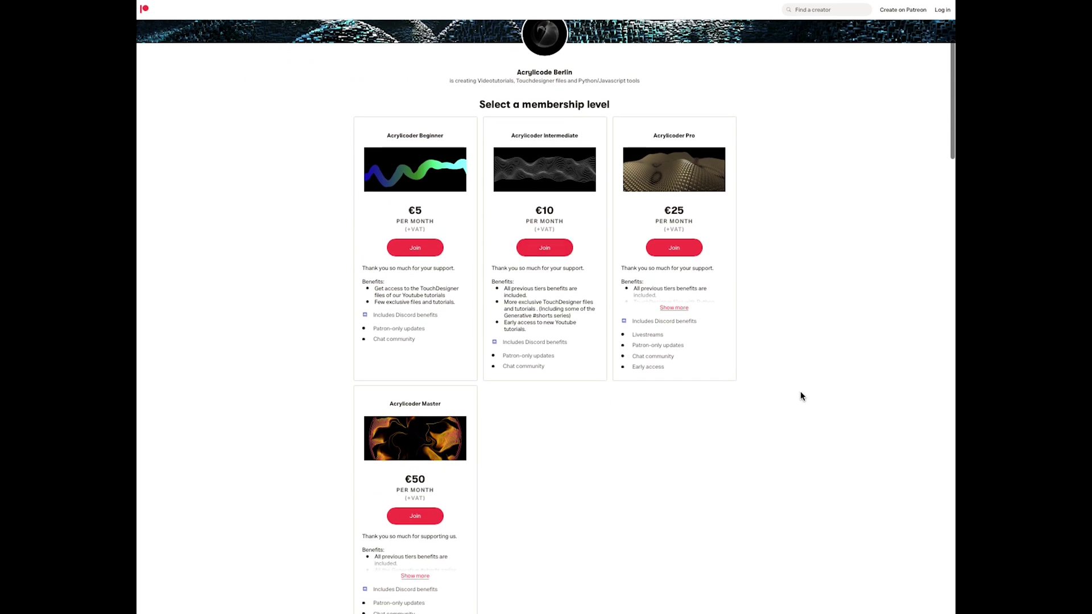
{"action": "scroll", "coordinate": [800, 397], "scroll_direction": "down", "scroll_amount": 1}
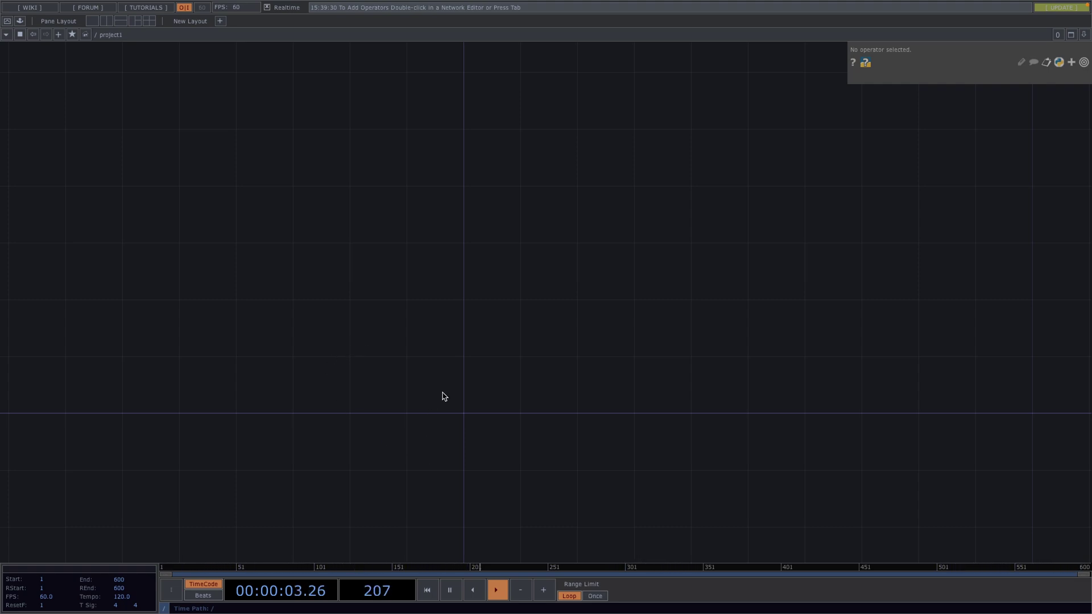
Add a Box SOP to the empty project network
{"action": "left_click_drag", "start_coordinate": [398, 429], "coordinate": [417, 404]}
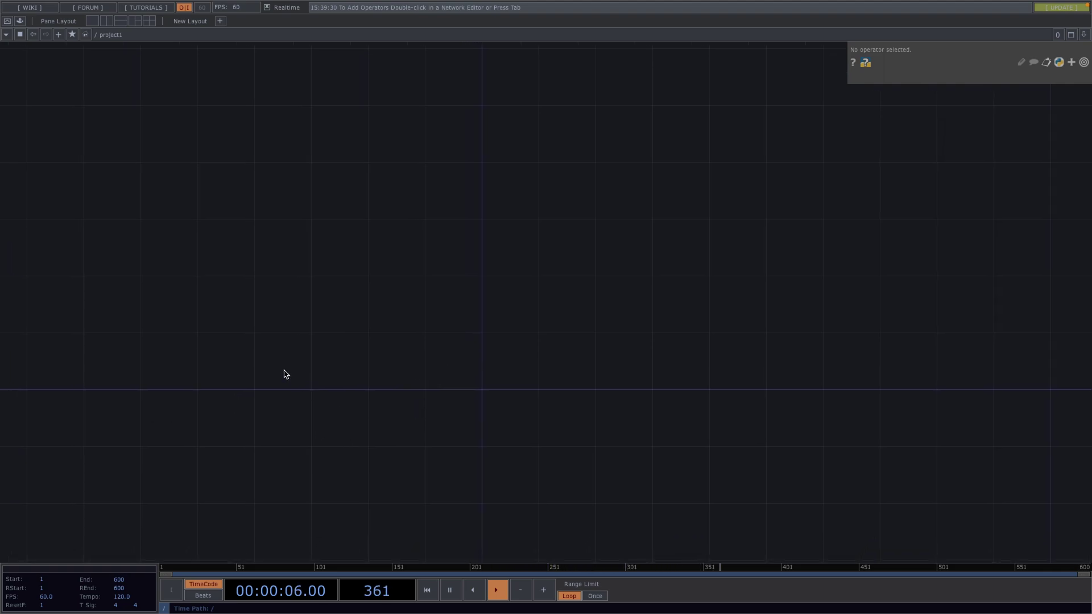
{"action": "key", "text": "Tab"}
{"action": "type", "text": "bo"}
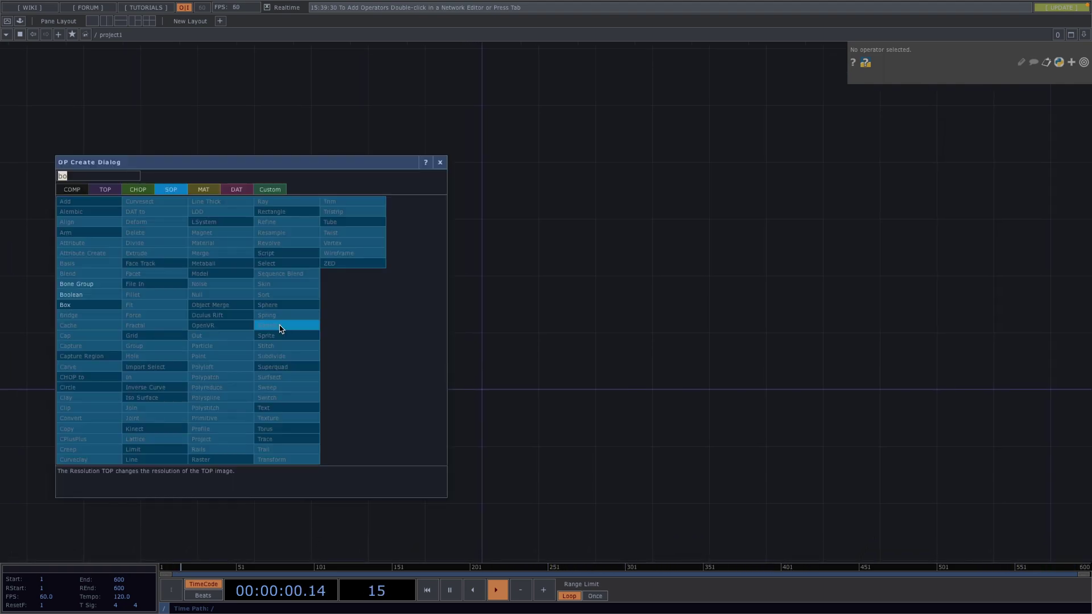
{"action": "left_click", "coordinate": [65, 306]}
{"action": "left_click", "coordinate": [120, 279]}
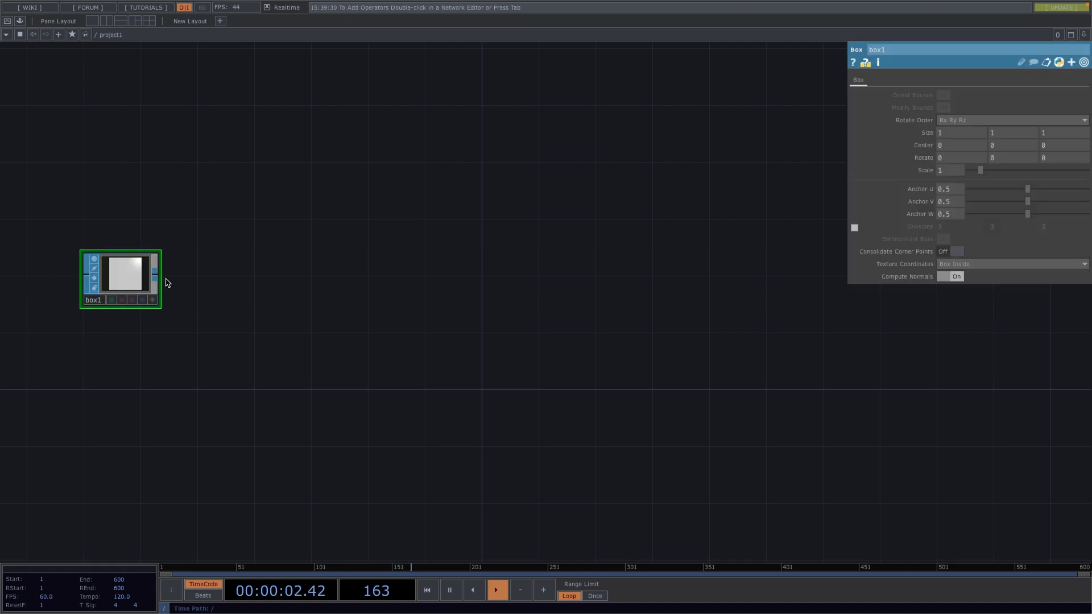
Add a Primitive SOP fed by the output of box1 and place it beside the box
{"action": "key", "text": "Tab"}
{"action": "type", "text": "prim"}
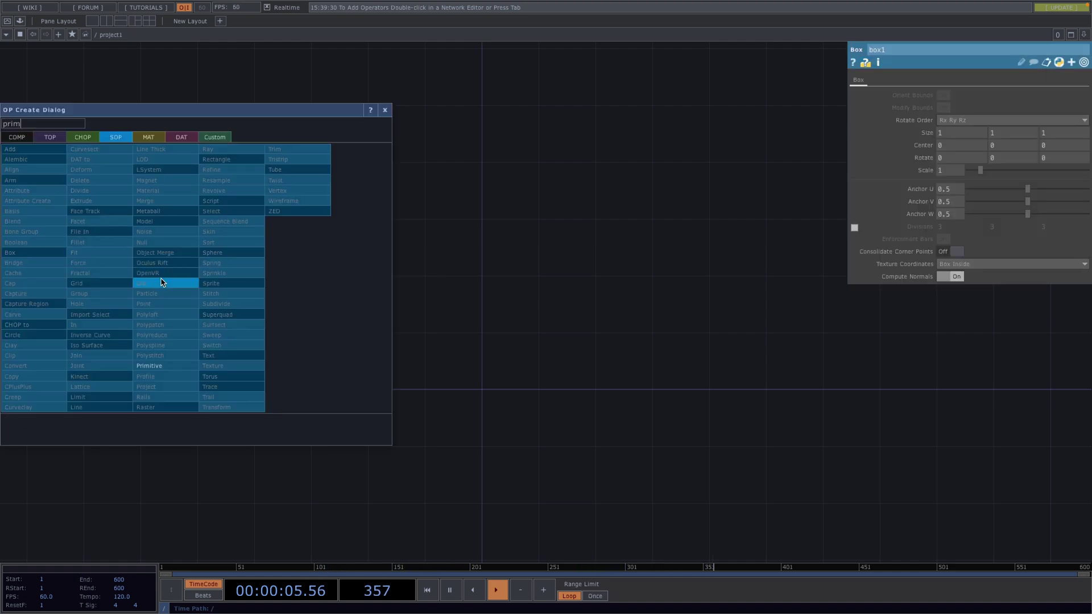
{"action": "left_click", "coordinate": [171, 365]}
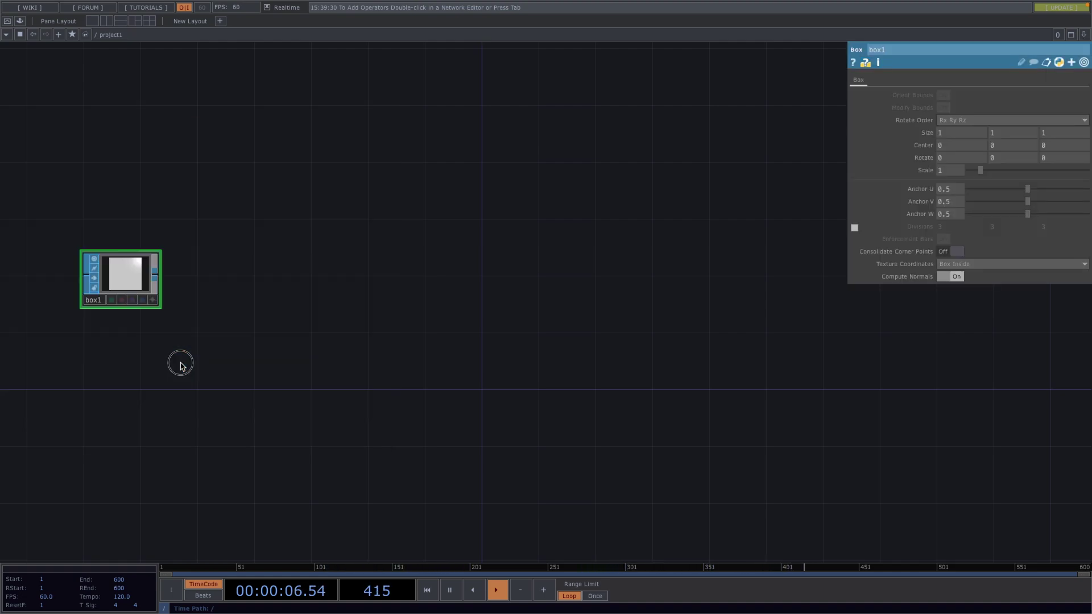
{"action": "left_click", "coordinate": [285, 276]}
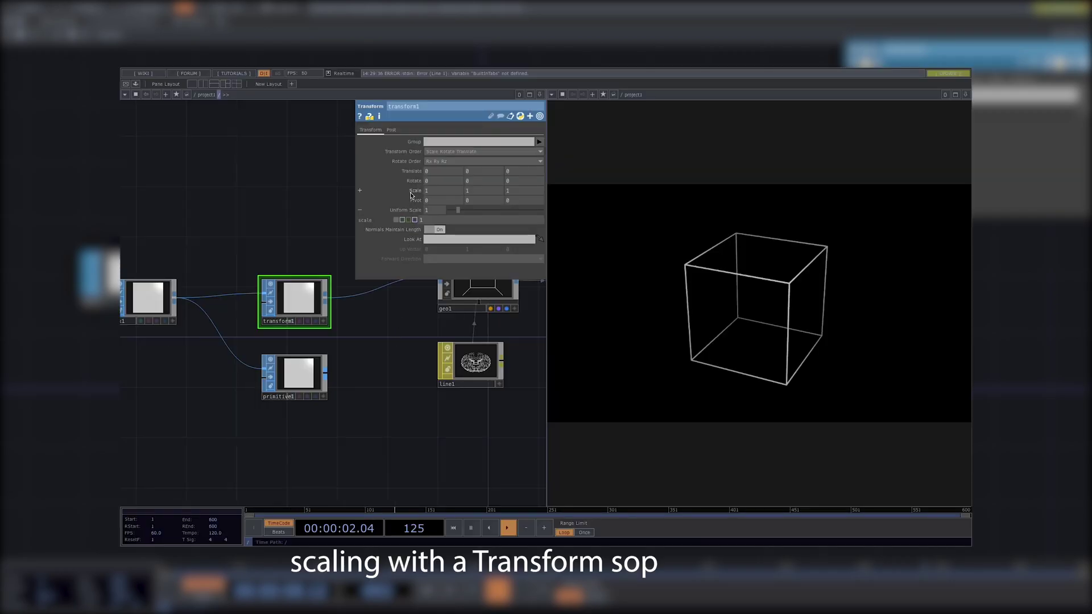
Compare scaling the wireframe cube with a Transform SOP and with a Primitive SOP
{"action": "mouse_move", "coordinate": [412, 194]}
{"action": "middle_mouse_down"}
{"action": "mouse_move", "coordinate": [395, 194]}
{"action": "mouse_move", "coordinate": [395, 176]}
{"action": "mouse_move", "coordinate": [431, 176]}
{"action": "mouse_move", "coordinate": [410, 176]}
{"action": "middle_mouse_up"}
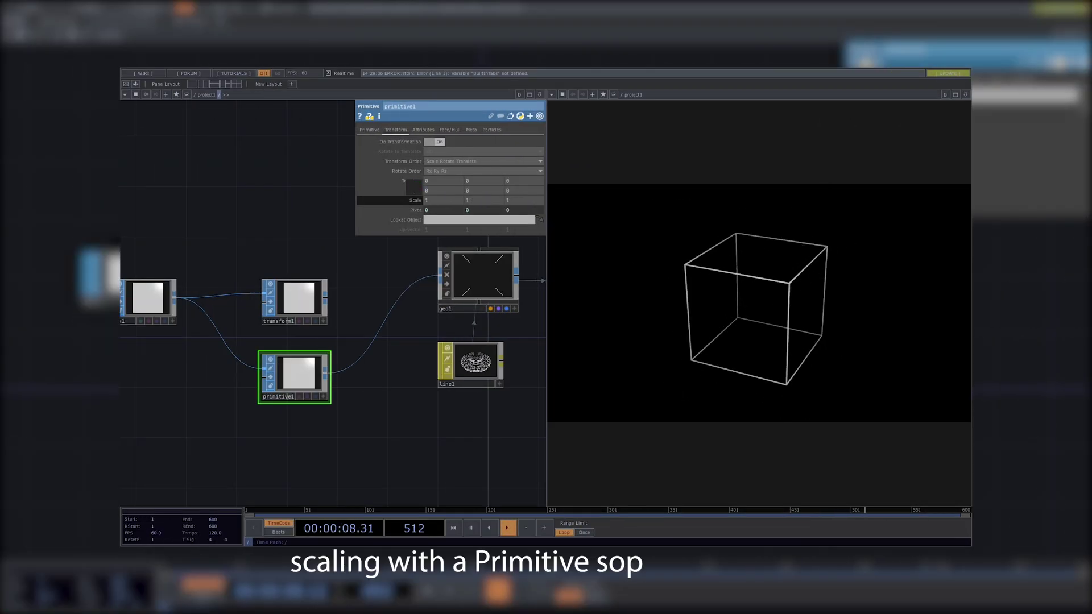
{"action": "middle_click_drag", "start_coordinate": [412, 193], "coordinate": [411, 194]}
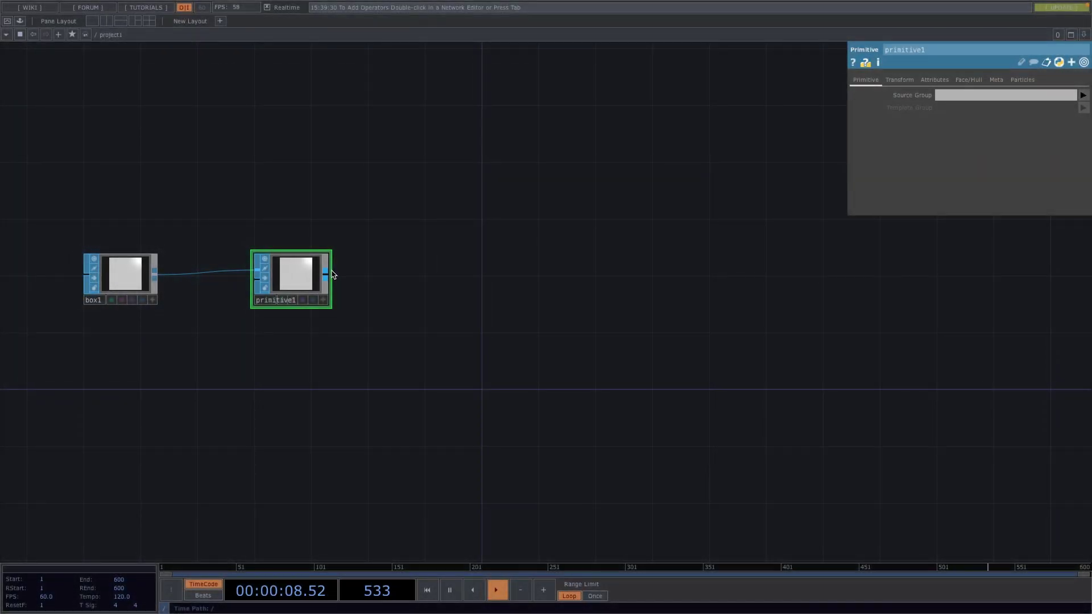
Add a Geometry COMP fed by the output of primitive1
{"action": "right_click", "coordinate": [332, 274]}
{"action": "type", "text": "ge"}
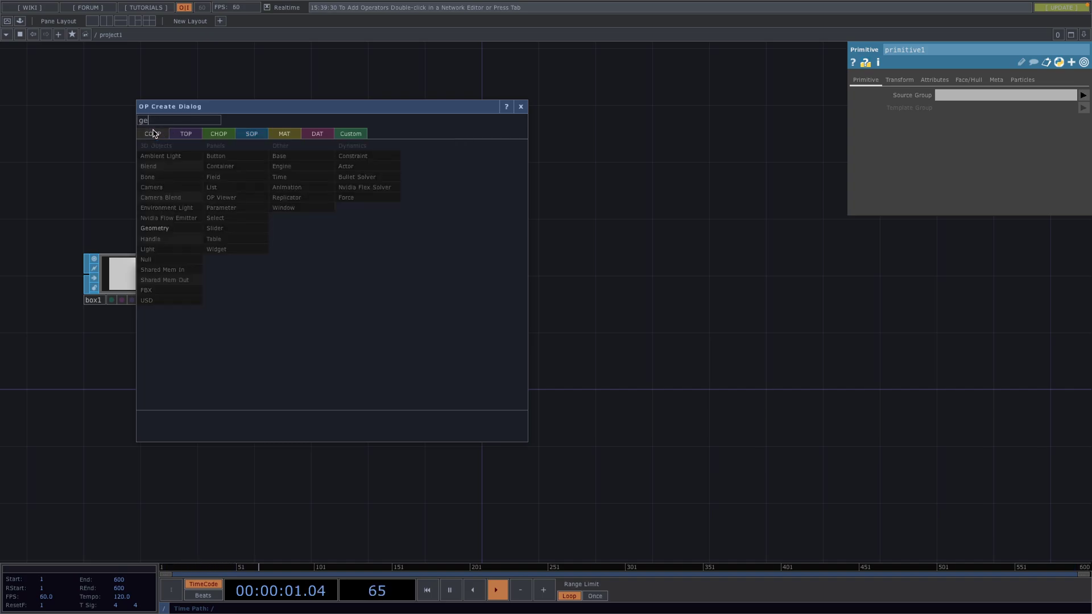
{"action": "key", "text": "Return"}
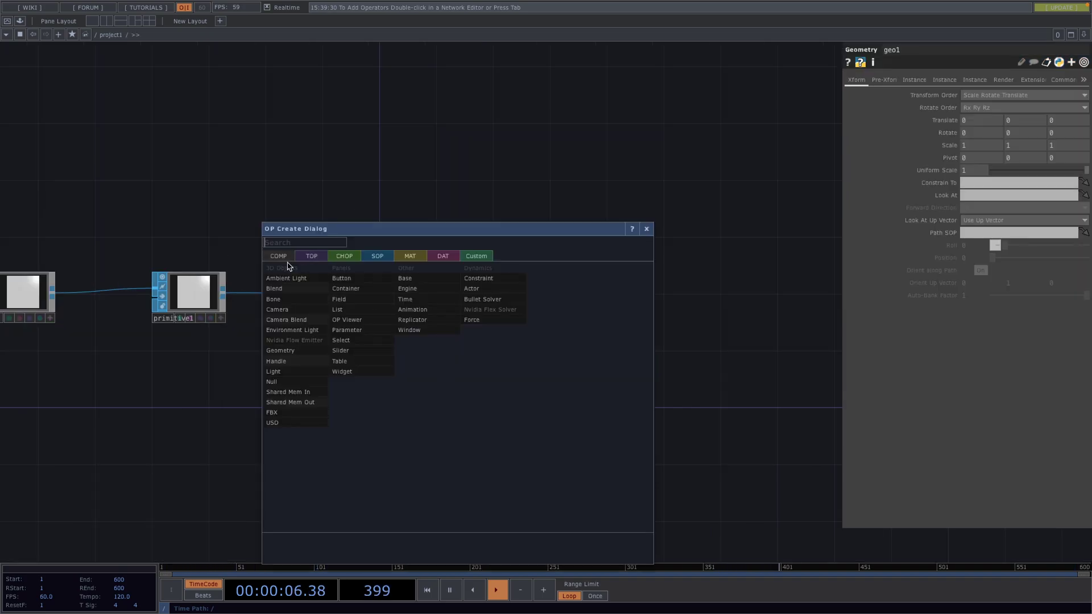
Add a Camera COMP above geo1 and a Light COMP beside the camera
{"action": "type", "text": "cam"}
{"action": "key", "text": "Return"}
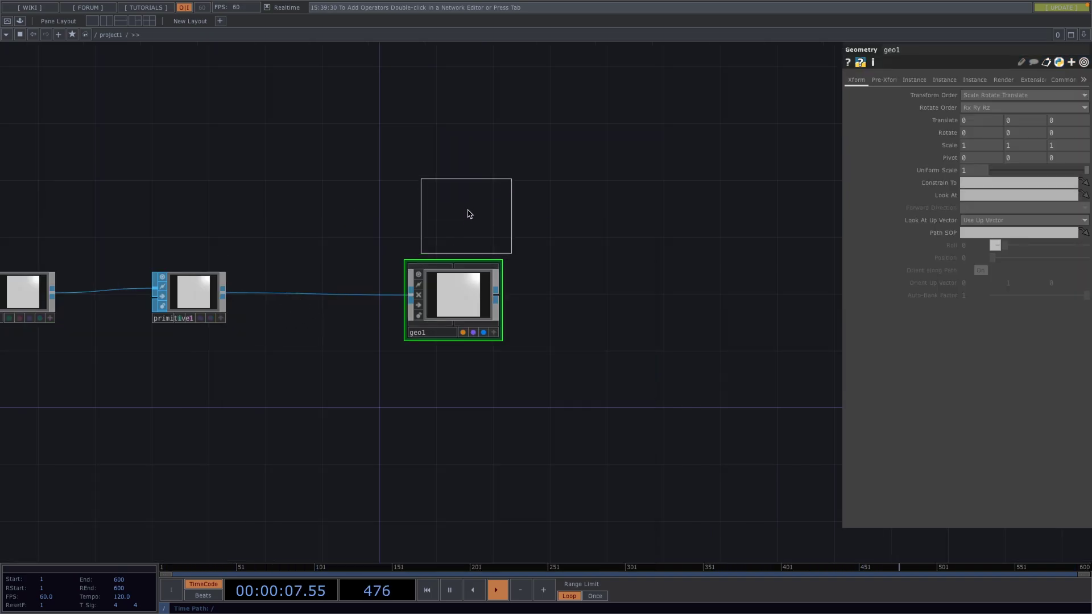
{"action": "left_click", "coordinate": [455, 188]}
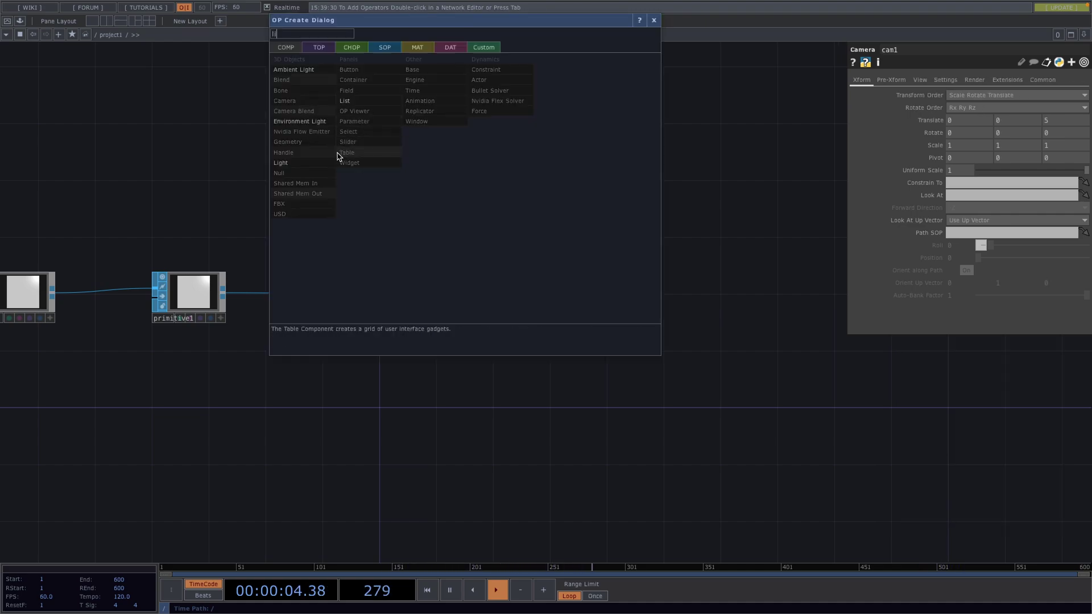
{"action": "left_click", "coordinate": [280, 163]}
{"action": "left_click", "coordinate": [609, 183]}
Add a Render TOP next to geo1, beneath the light
{"action": "key", "text": "Tab"}
{"action": "key", "text": "shift+Tab"}
{"action": "key", "text": "shift+Tab"}
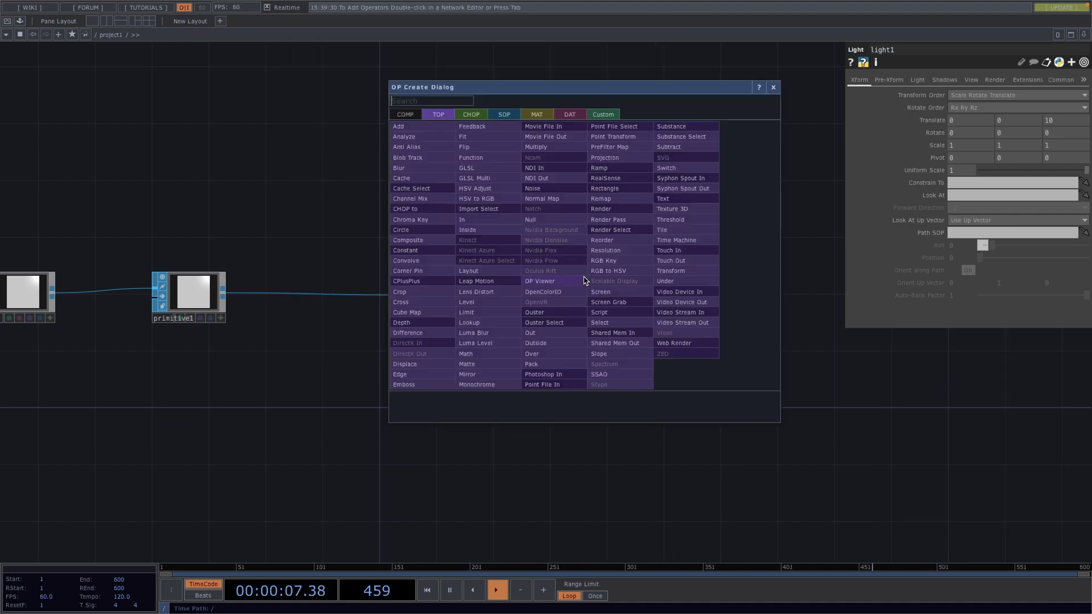
{"action": "left_click", "coordinate": [634, 213]}
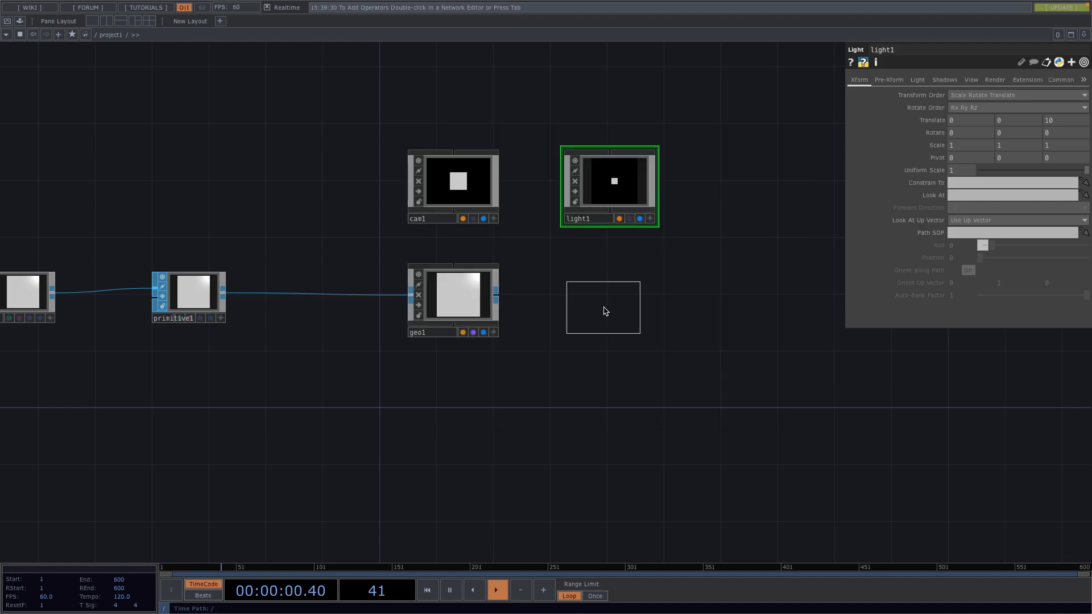
{"action": "left_click", "coordinate": [603, 310]}
Add a Null TOP fed by render1 and display its image as the network backdrop
{"action": "key", "text": "Tab"}
{"action": "type", "text": "n"}
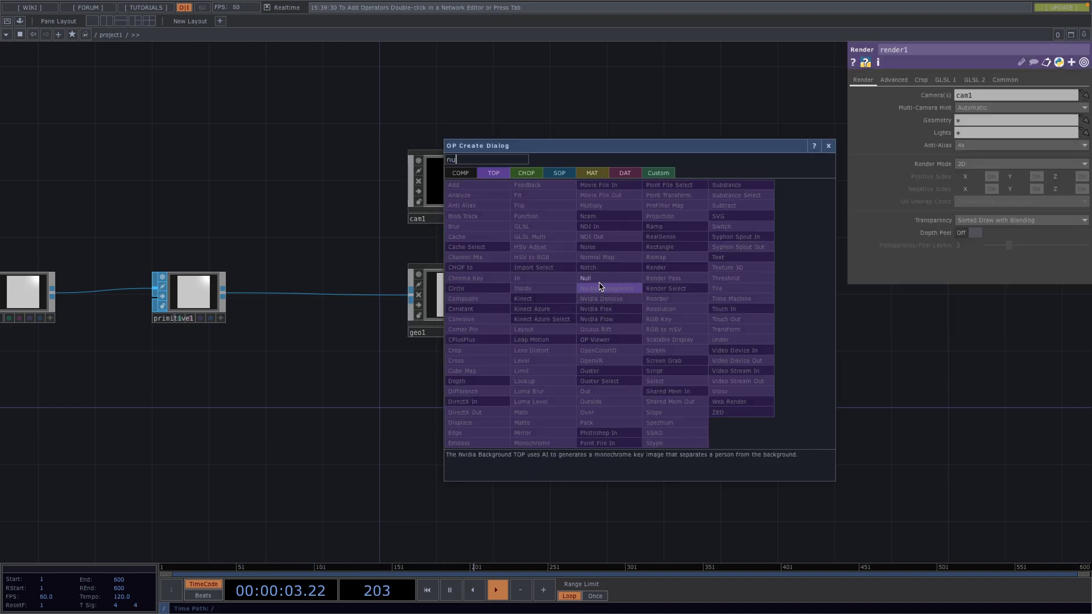
{"action": "left_click", "coordinate": [586, 278]}
{"action": "left_click", "coordinate": [984, 314]}
{"action": "left_click", "coordinate": [1011, 333]}
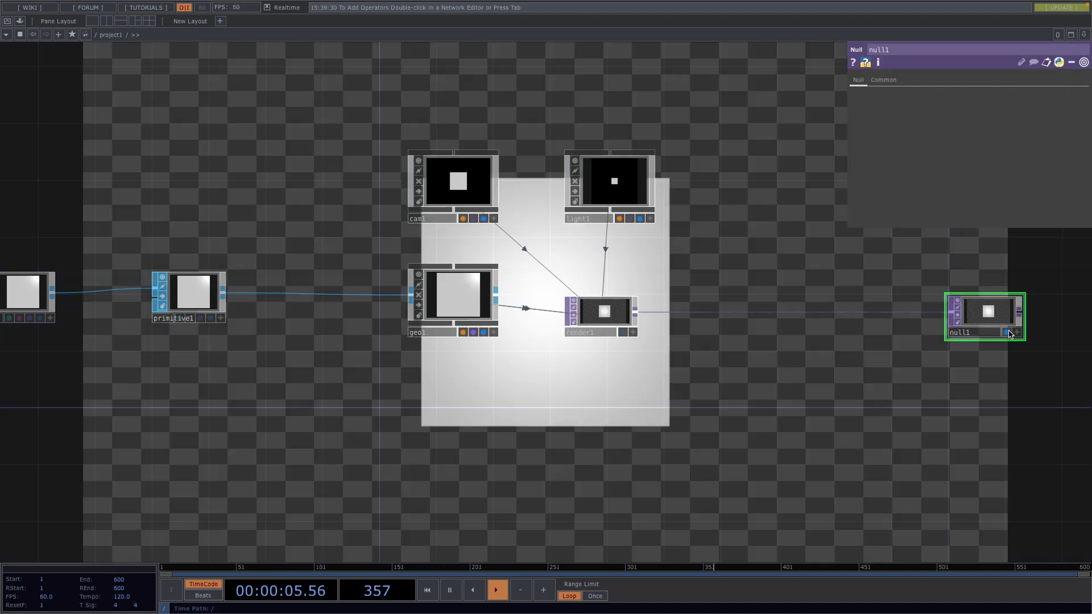
Split the workspace into two side-by-side panes and make the second one a viewer of the rendered image
{"action": "left_click_drag", "start_coordinate": [732, 275], "coordinate": [652, 274]}
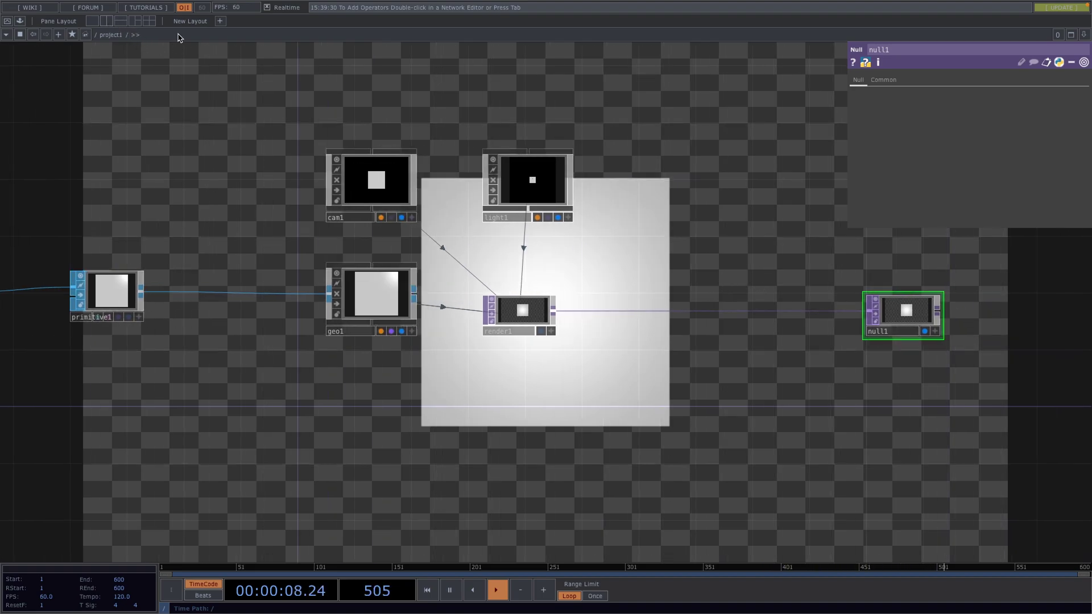
{"action": "key", "text": "alt+bracketleft"}
{"action": "left_click", "coordinate": [552, 34]}
{"action": "left_click", "coordinate": [574, 80]}
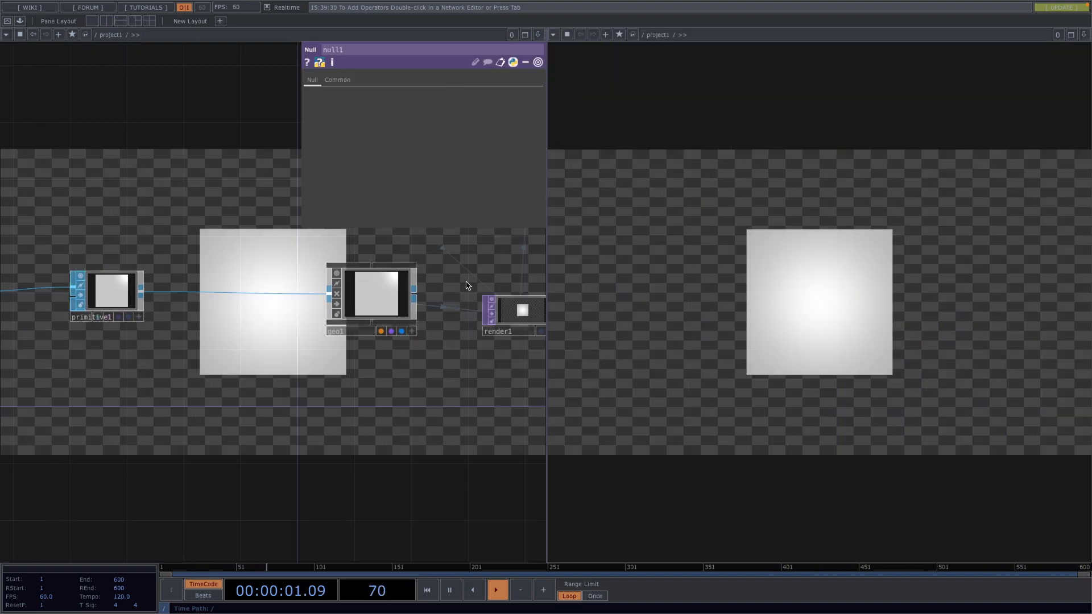
Turn off the Backdrop TOPs display in the network editor
{"action": "right_click", "coordinate": [396, 392]}
{"action": "mouse_move", "coordinate": [447, 427]}
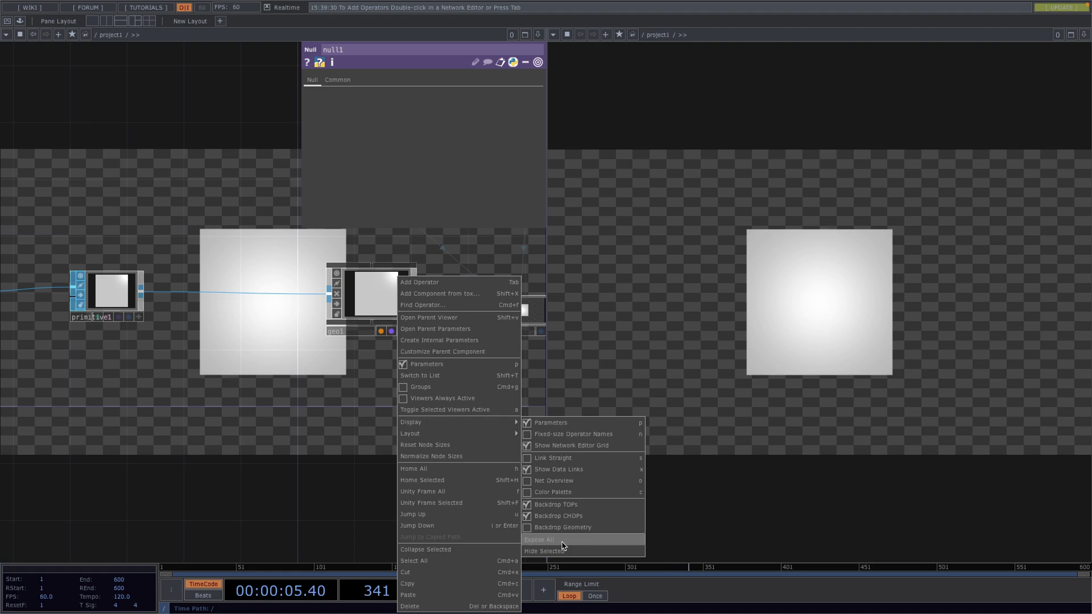
{"action": "left_click", "coordinate": [558, 506]}
Set the render1 resolution to a square 1280 by 1280
{"action": "left_click_drag", "start_coordinate": [334, 360], "coordinate": [240, 389]}
{"action": "left_click", "coordinate": [358, 341]}
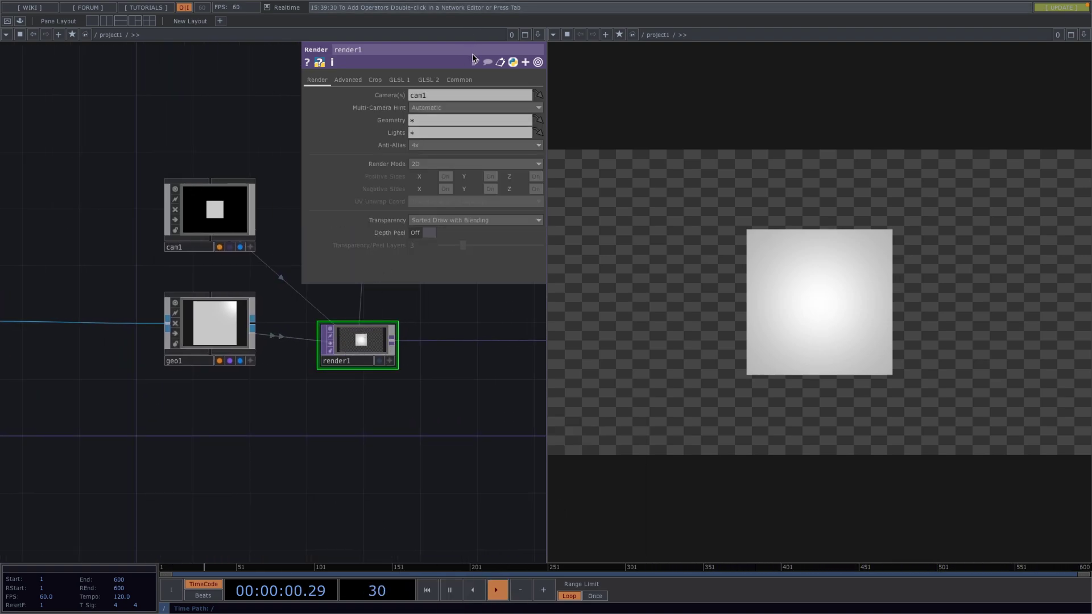
{"action": "left_click", "coordinate": [459, 80]}
{"action": "left_click", "coordinate": [485, 98]}
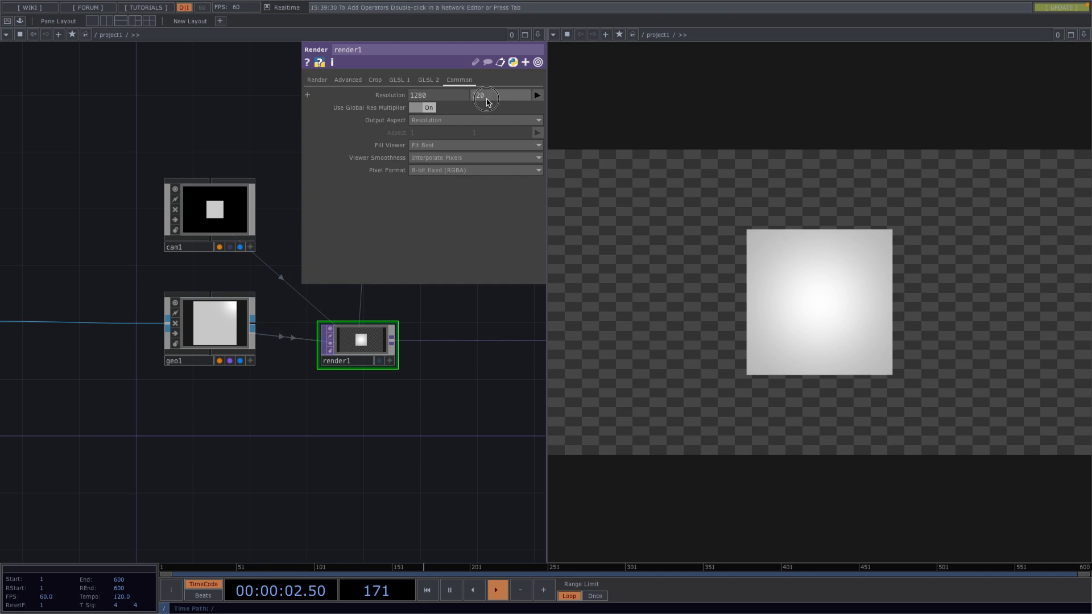
{"action": "type", "text": "128"}
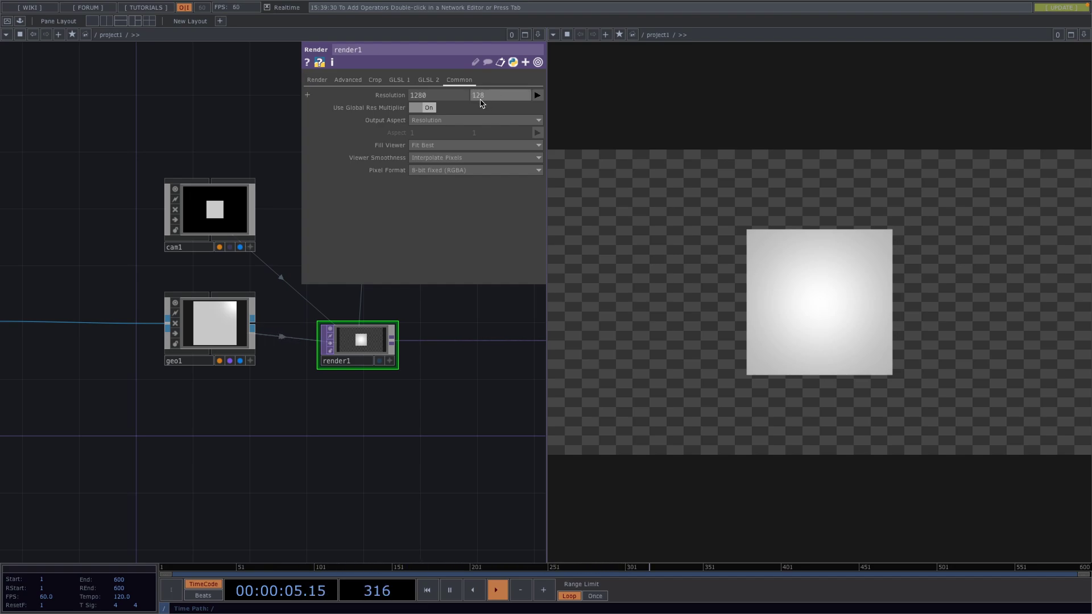
{"action": "type", "text": "0"}
{"action": "key", "text": "Return"}
Insert another TOP between render1 and null1 to replace the render's transparent background with black
{"action": "left_click_drag", "start_coordinate": [444, 431], "coordinate": [246, 448]}
{"action": "right_click", "coordinate": [413, 357]}
{"action": "left_click", "coordinate": [421, 349]}
{"action": "type", "text": "r"}
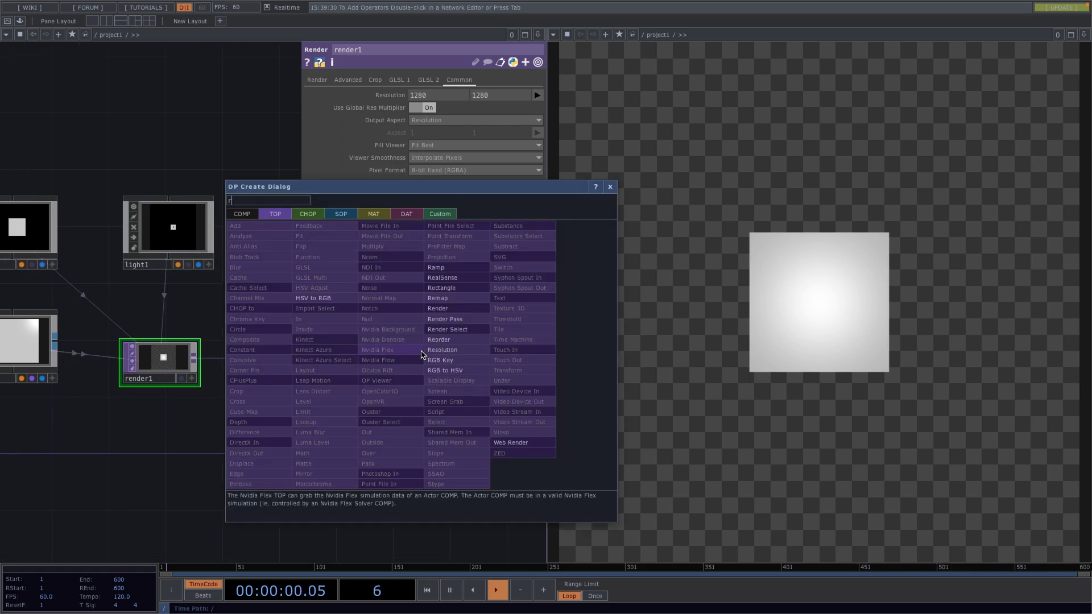
{"action": "left_click", "coordinate": [456, 359]}
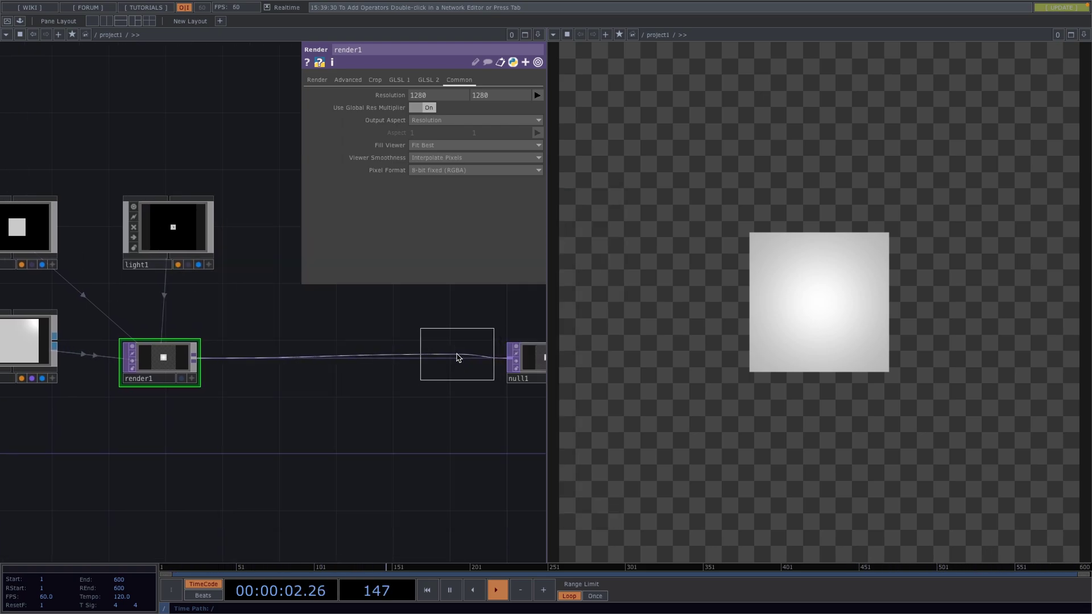
{"action": "left_click", "coordinate": [457, 357]}
Set the cam1 projection to Orthographic
{"action": "left_click_drag", "start_coordinate": [278, 438], "coordinate": [282, 228]}
{"action": "left_click", "coordinate": [266, 195]}
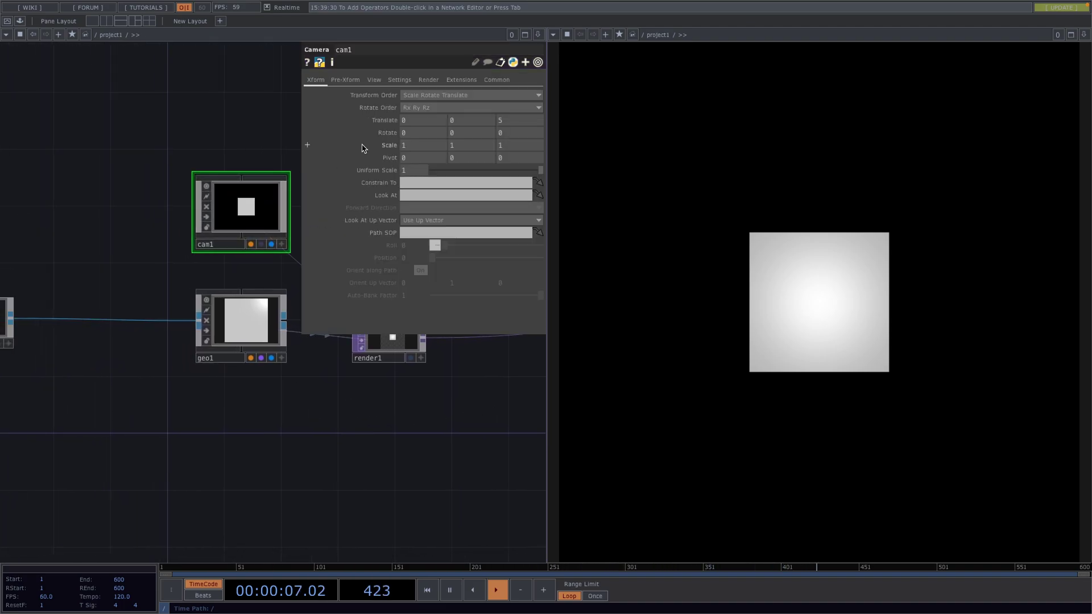
{"action": "left_click", "coordinate": [374, 80]}
{"action": "left_click", "coordinate": [424, 95]}
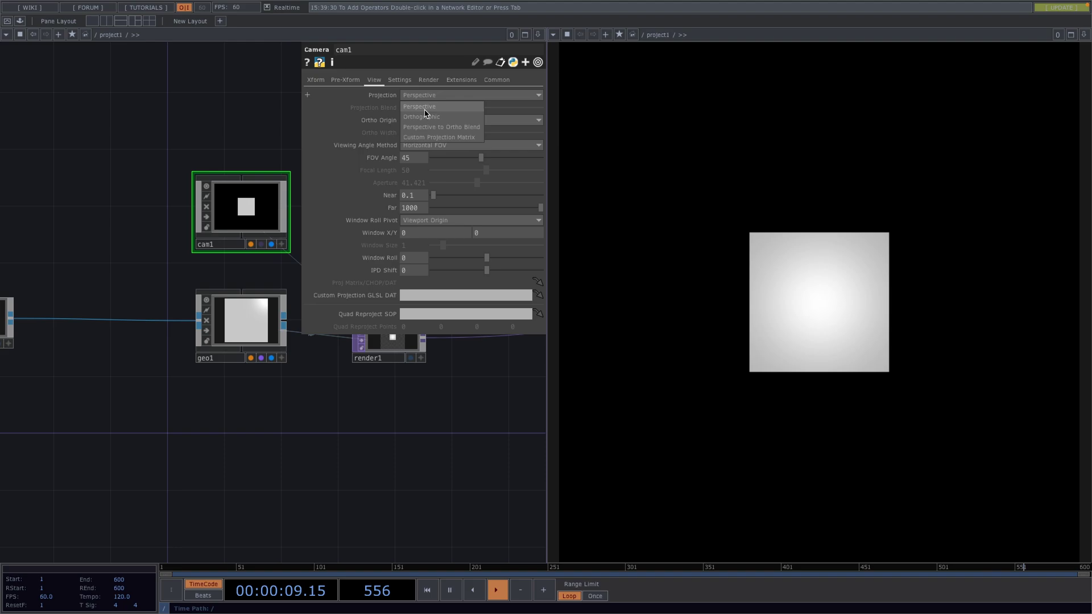
{"action": "left_click", "coordinate": [423, 110]}
Enable the transformation on primitive1 and set its scale to 0.5 on all three axes
{"action": "left_click_drag", "start_coordinate": [255, 475], "coordinate": [449, 501]}
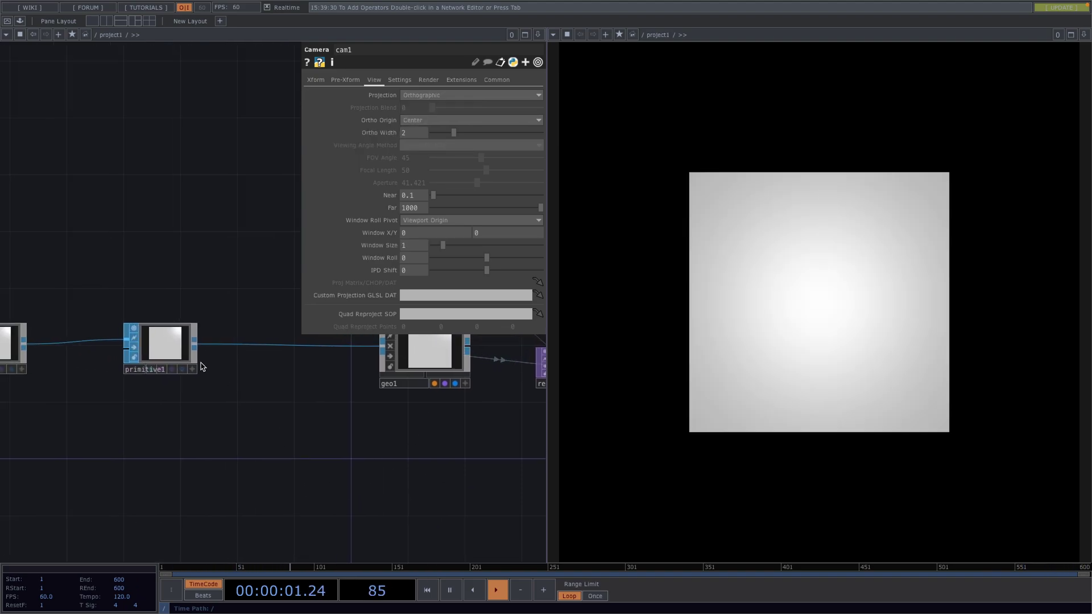
{"action": "left_click_drag", "start_coordinate": [175, 299], "coordinate": [210, 333]}
{"action": "left_click", "coordinate": [210, 335]}
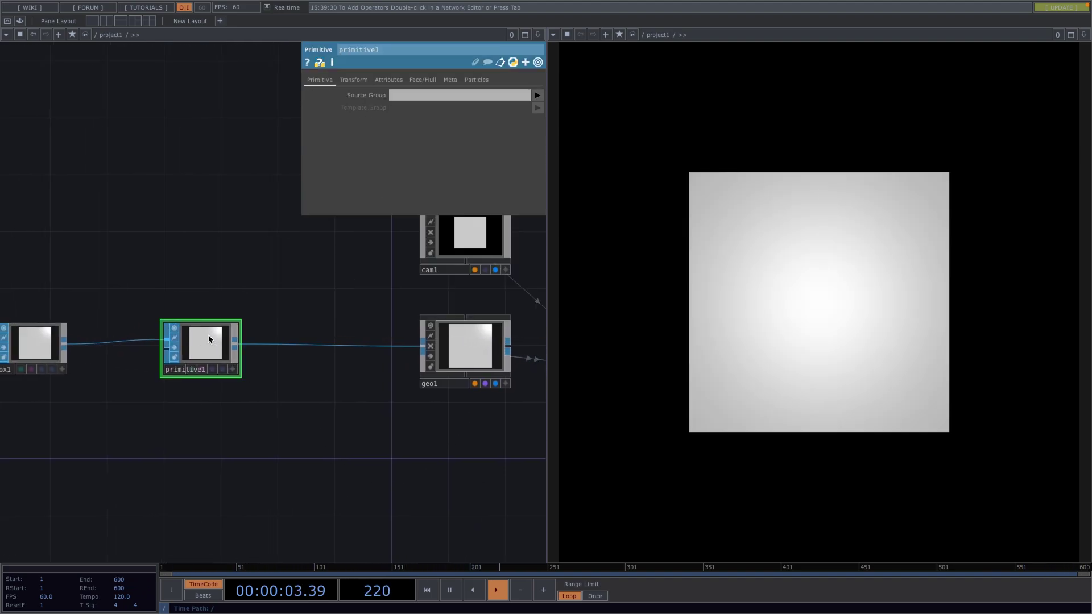
{"action": "left_click", "coordinate": [353, 81]}
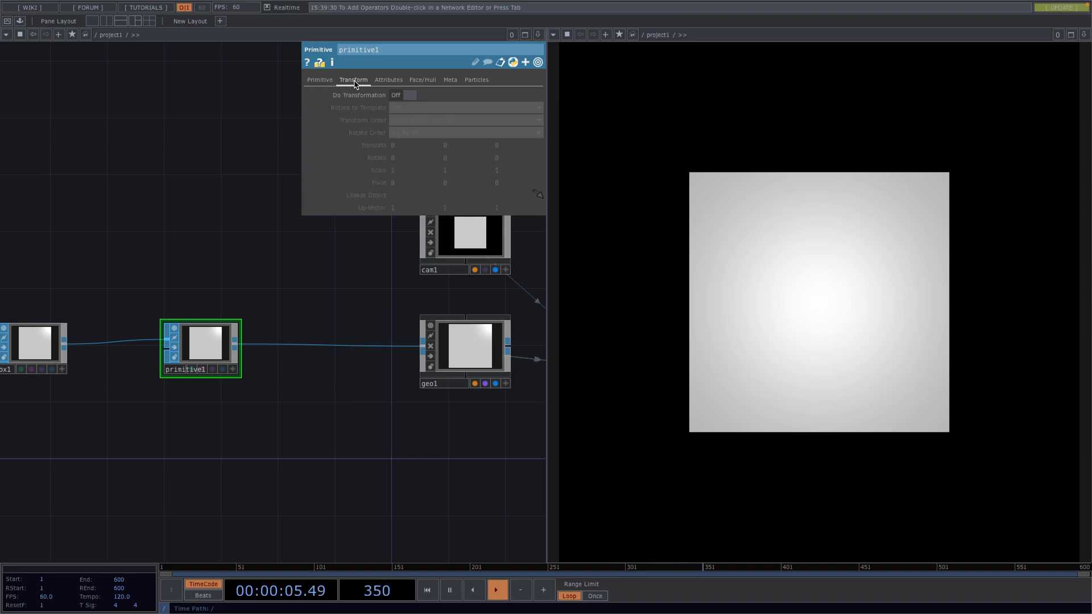
{"action": "left_click", "coordinate": [407, 96]}
{"action": "left_click", "coordinate": [386, 171]}
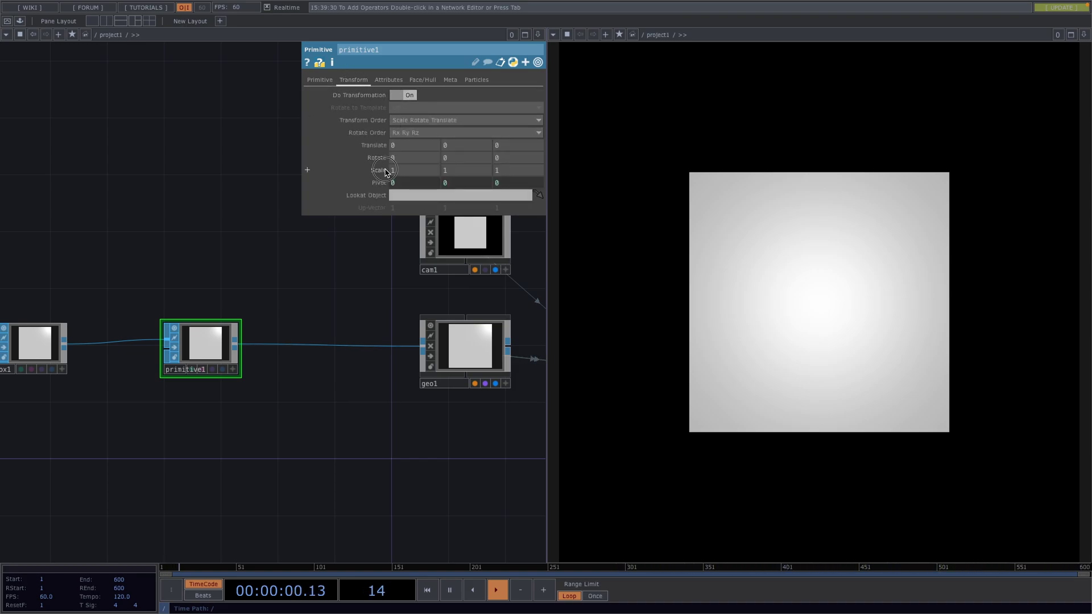
{"action": "middle_click_drag", "start_coordinate": [387, 171], "coordinate": [341, 180]}
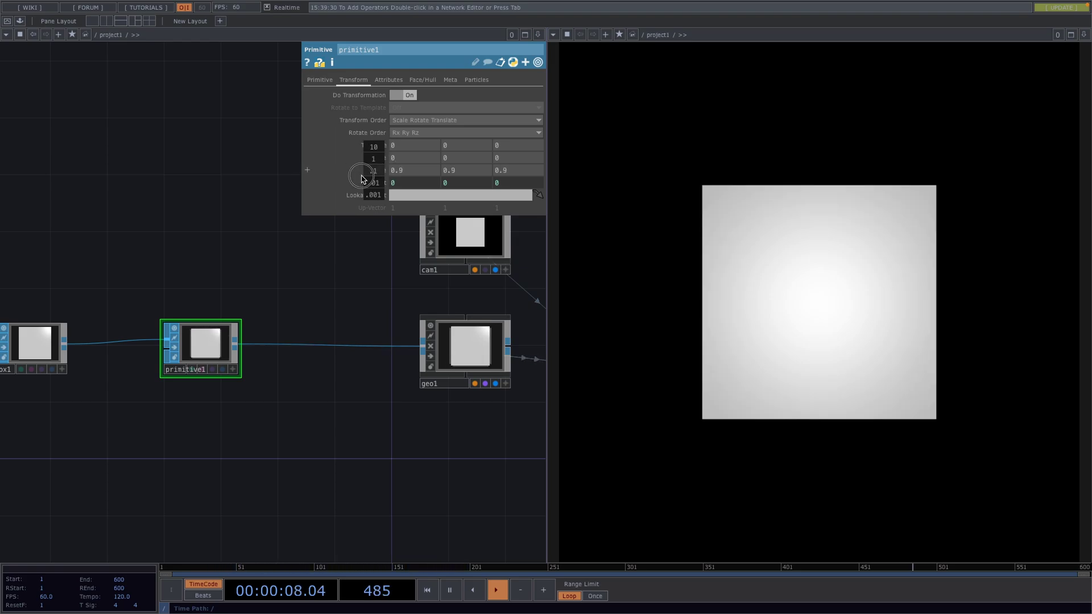
{"action": "middle_click_drag", "start_coordinate": [366, 181], "coordinate": [293, 188]}
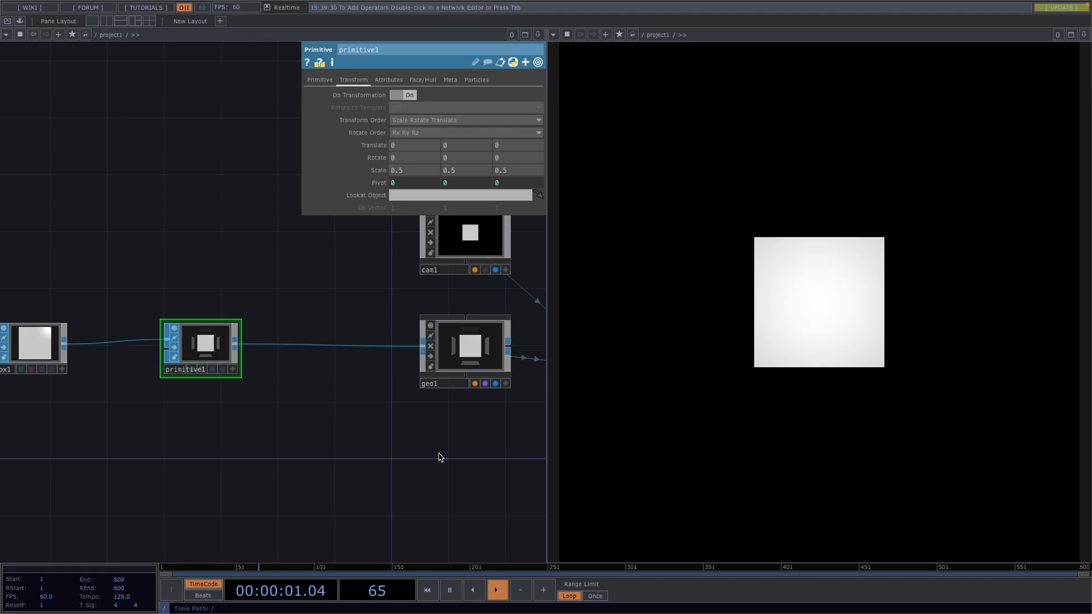
Rotate the cam1 viewpoint so the render shows the separated box faces from an oblique angle
{"action": "middle_click_drag", "start_coordinate": [439, 458], "coordinate": [268, 385]}
{"action": "scroll", "coordinate": [413, 372], "scroll_direction": "up", "scroll_amount": 2}
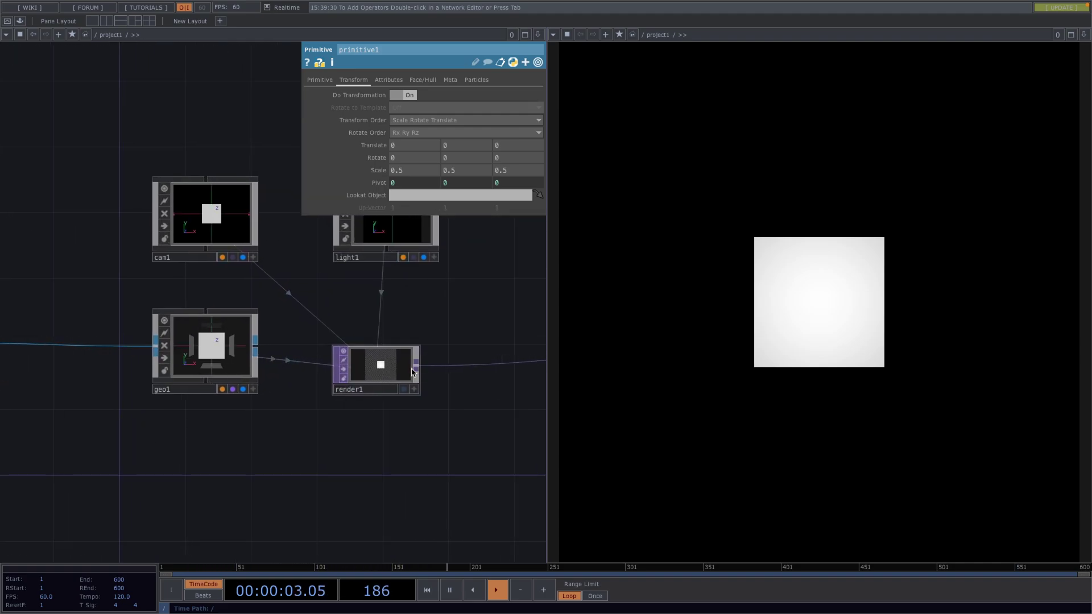
{"action": "scroll", "coordinate": [413, 372], "scroll_direction": "up", "scroll_amount": 4}
{"action": "middle_click_drag", "start_coordinate": [117, 309], "coordinate": [276, 516]}
{"action": "left_click", "coordinate": [210, 320]}
{"action": "left_click_drag", "start_coordinate": [171, 236], "coordinate": [154, 252]}
{"action": "middle_click_drag", "start_coordinate": [390, 419], "coordinate": [341, 319]}
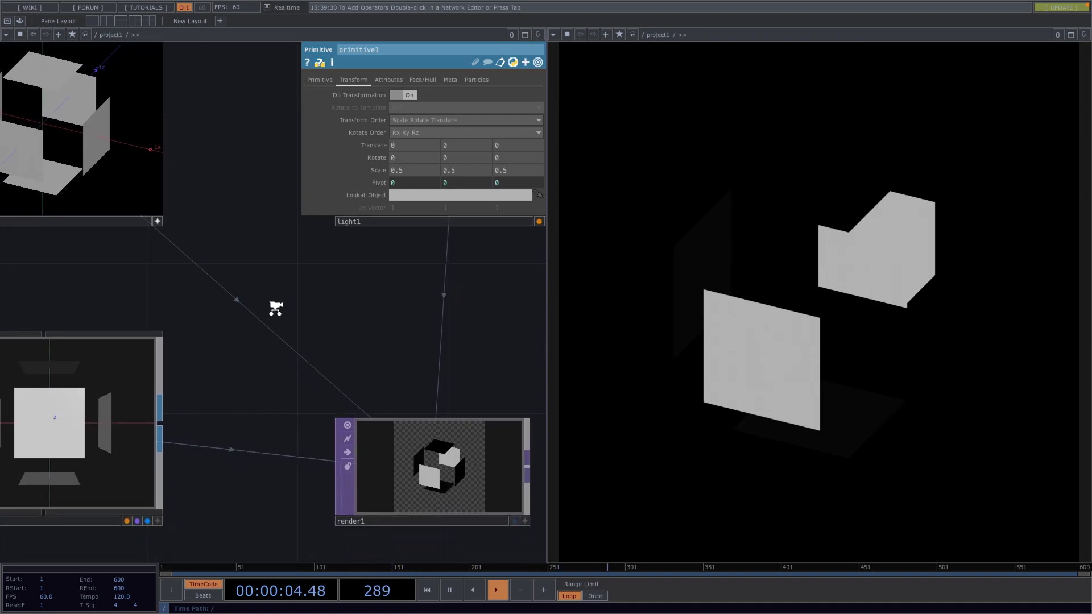
{"action": "scroll", "coordinate": [276, 307], "scroll_direction": "down", "scroll_amount": 3}
{"action": "scroll", "coordinate": [276, 319], "scroll_direction": "up", "scroll_amount": 1}
{"action": "middle_click_drag", "start_coordinate": [251, 433], "coordinate": [247, 396]}
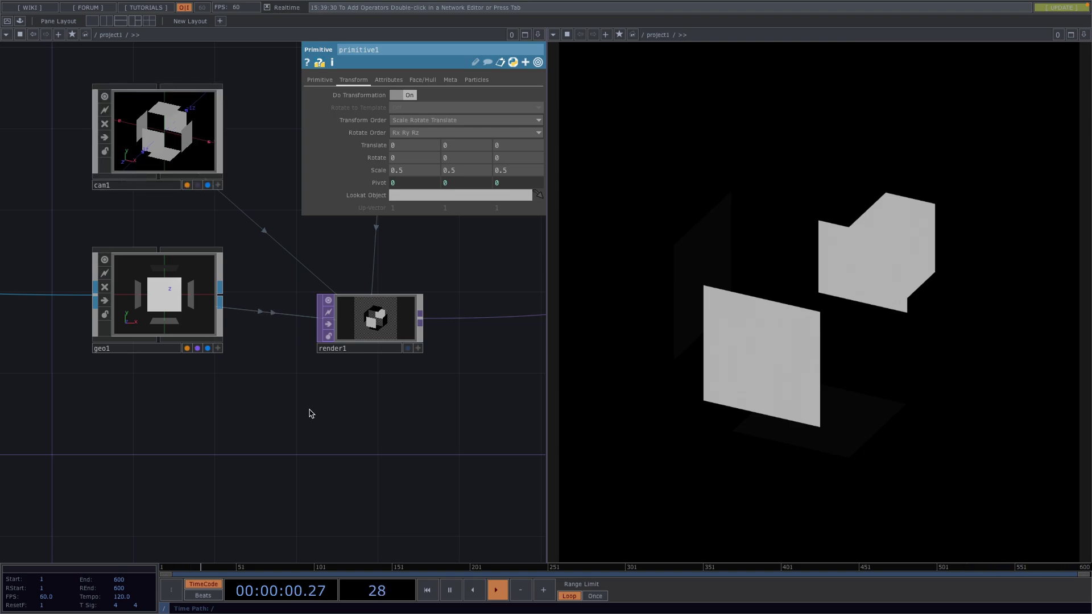
Add a Line MAT below geo1 and assign it as geo1's material
{"action": "key", "text": "Tab"}
{"action": "left_click", "coordinate": [207, 297]}
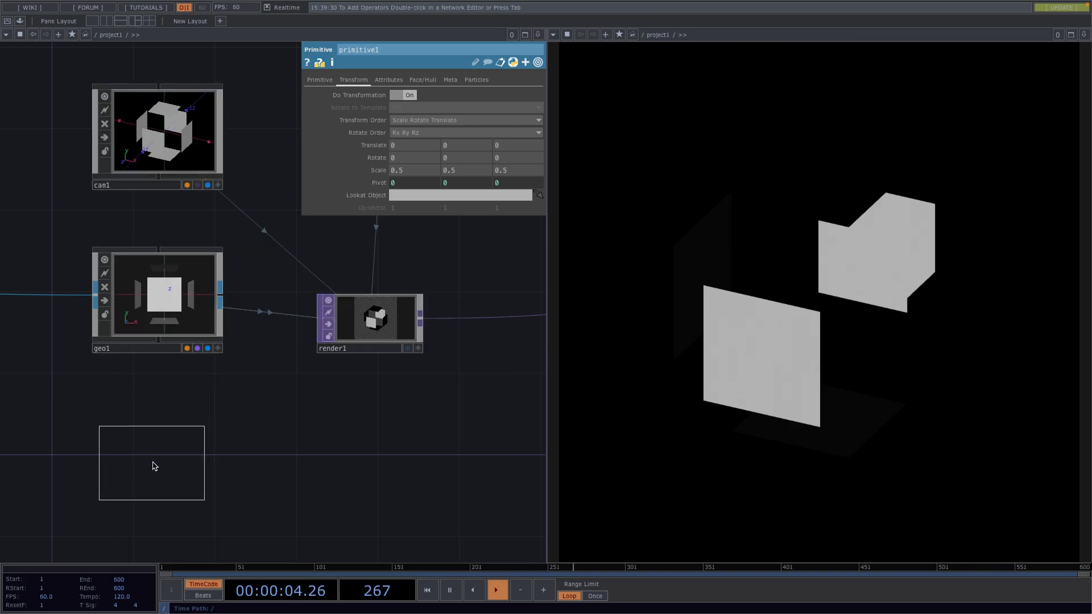
{"action": "left_click", "coordinate": [154, 467]}
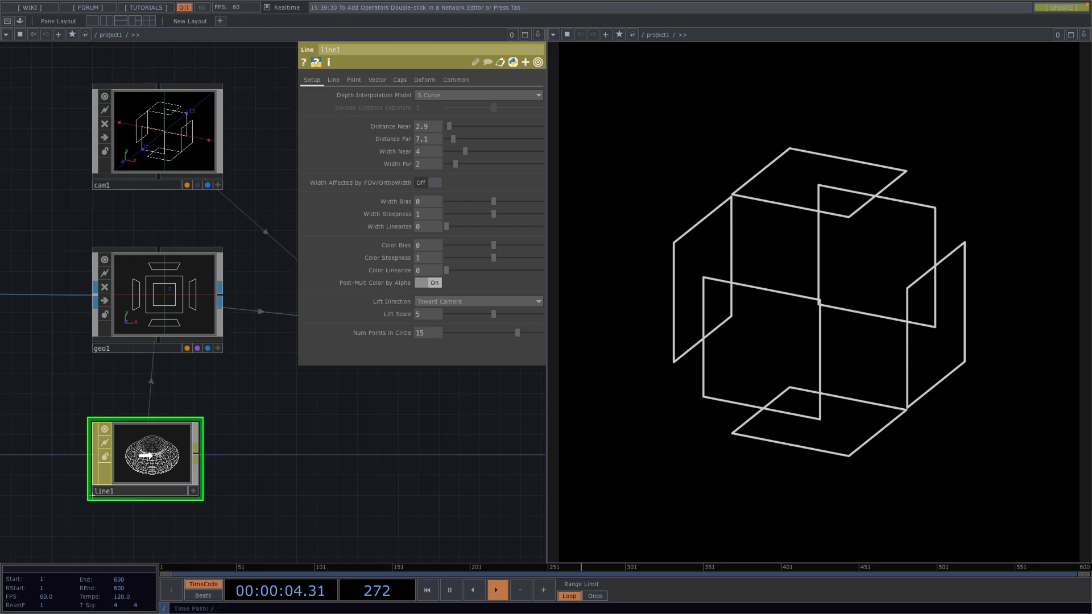
{"action": "key", "text": "p"}
{"action": "scroll", "coordinate": [278, 451], "scroll_direction": "down", "scroll_amount": 1}
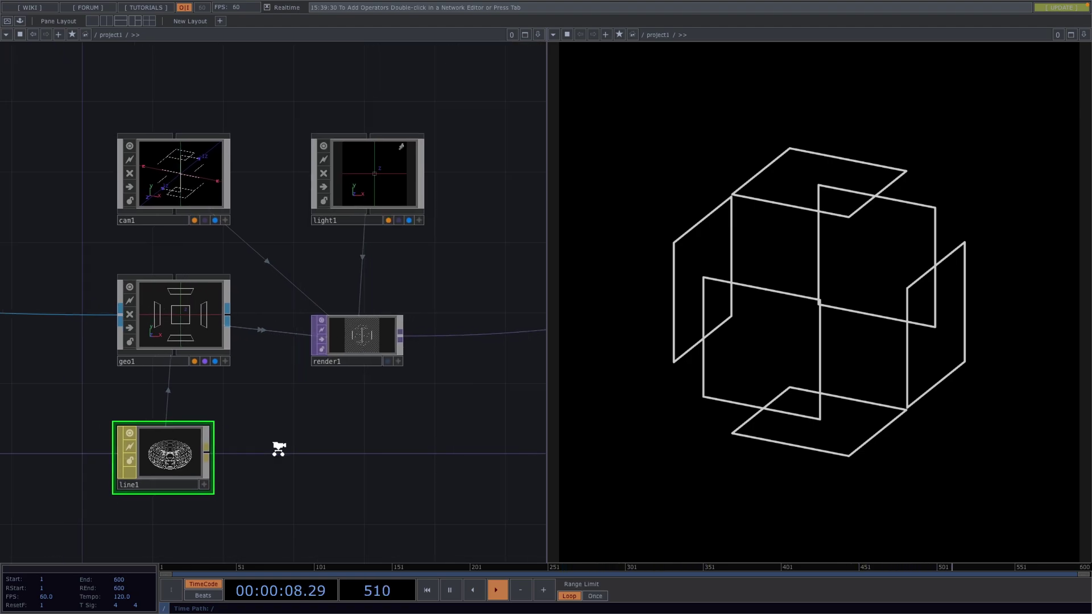
Turn on instancing for geo1
{"action": "scroll", "coordinate": [290, 448], "scroll_direction": "down", "scroll_amount": 6}
{"action": "scroll", "coordinate": [379, 364], "scroll_direction": "up", "scroll_amount": 2}
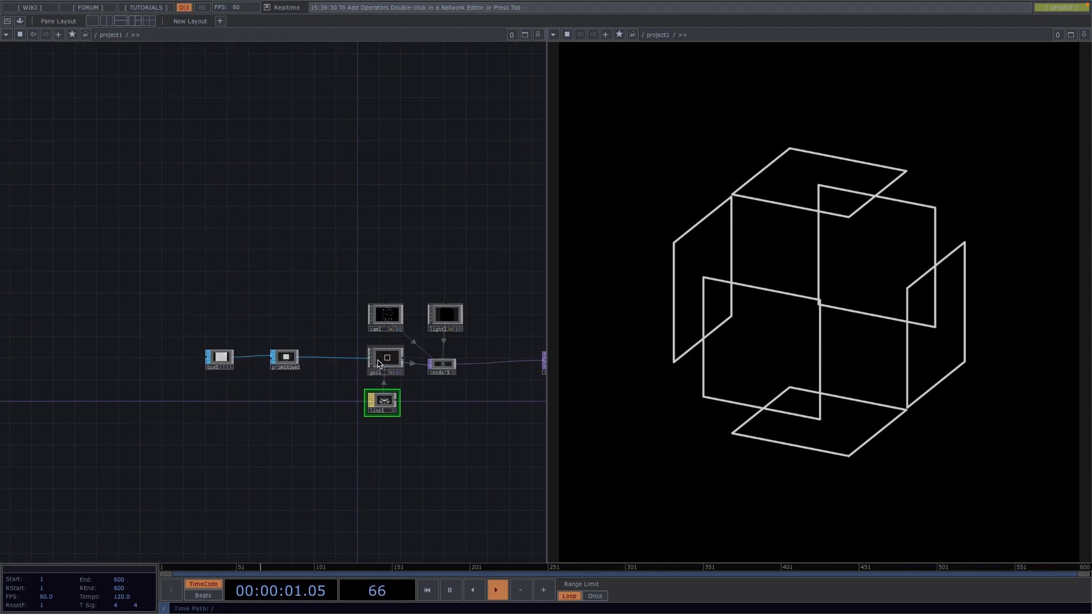
{"action": "left_click", "coordinate": [379, 364]}
{"action": "key", "text": "p"}
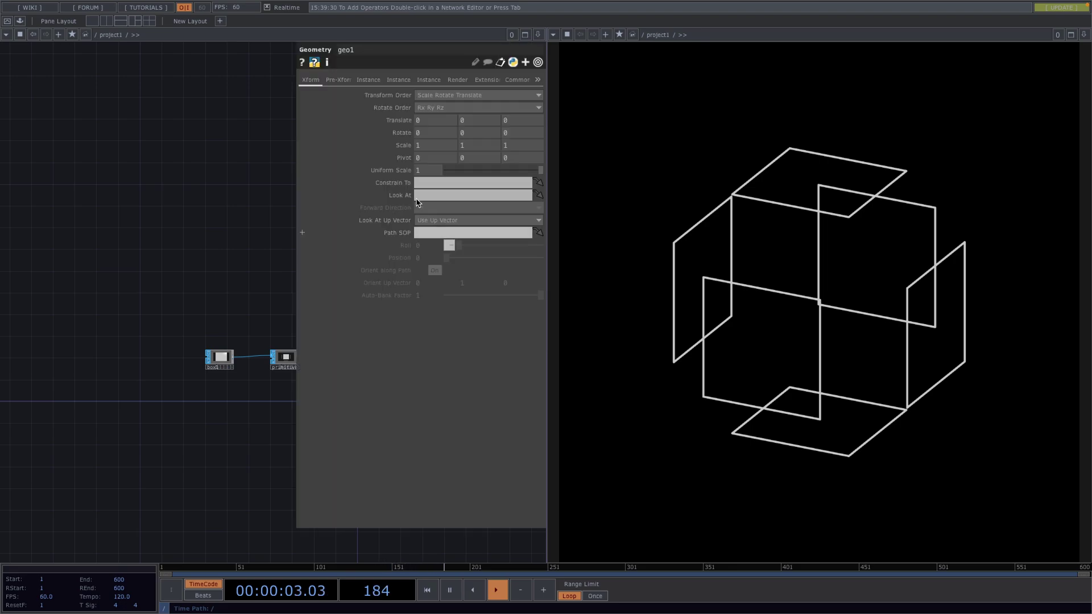
{"action": "left_click", "coordinate": [371, 81]}
{"action": "left_click", "coordinate": [425, 98]}
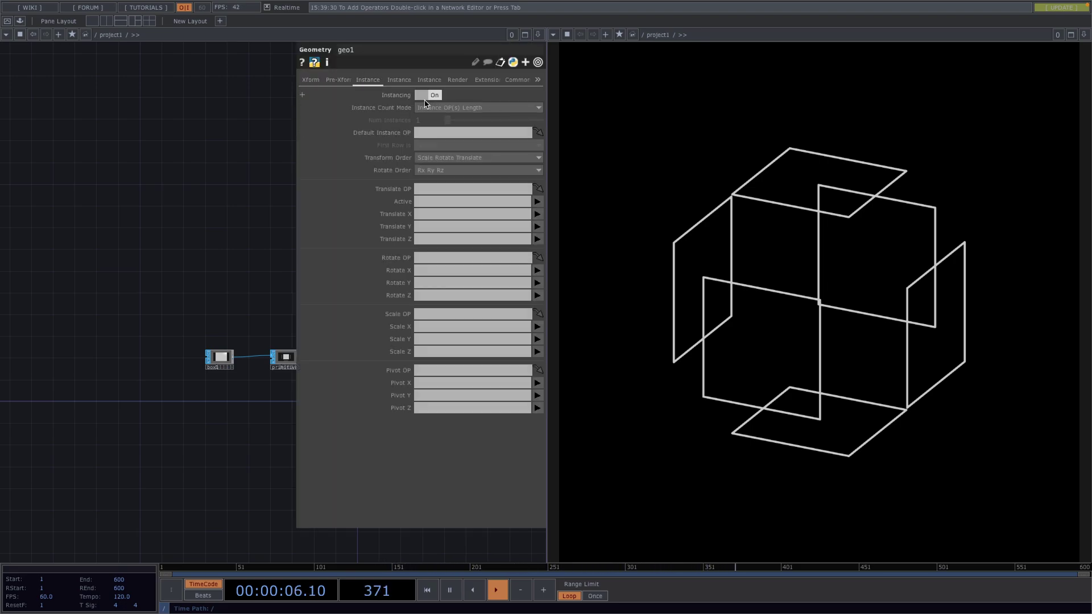
{"action": "key", "text": "p"}
Add a Pattern CHOP to the network below box1
{"action": "scroll", "coordinate": [219, 464], "scroll_direction": "up", "scroll_amount": 3}
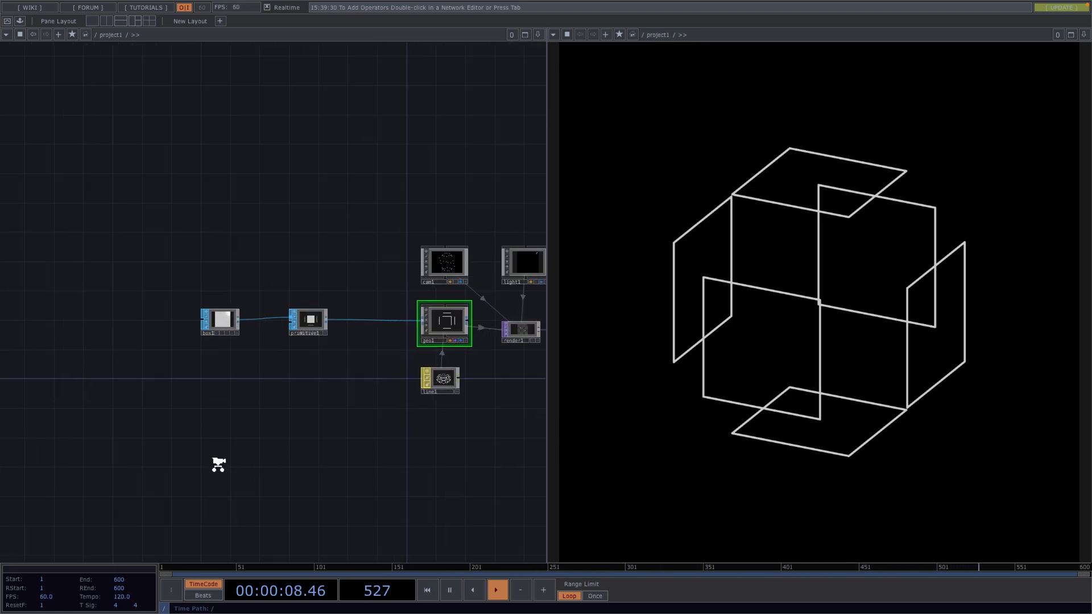
{"action": "scroll", "coordinate": [218, 465], "scroll_direction": "up", "scroll_amount": 2}
{"action": "key", "text": "Tab"}
{"action": "key", "text": "Right"}
{"action": "key", "text": "Left"}
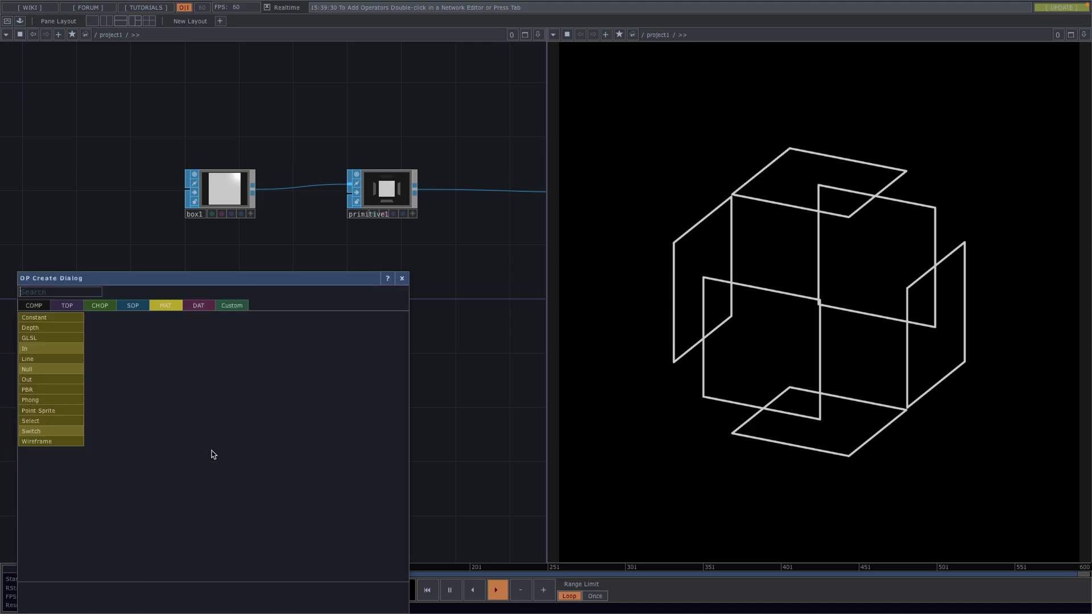
{"action": "key", "text": "Left"}
{"action": "key", "text": "Left"}
{"action": "type", "text": "pat"}
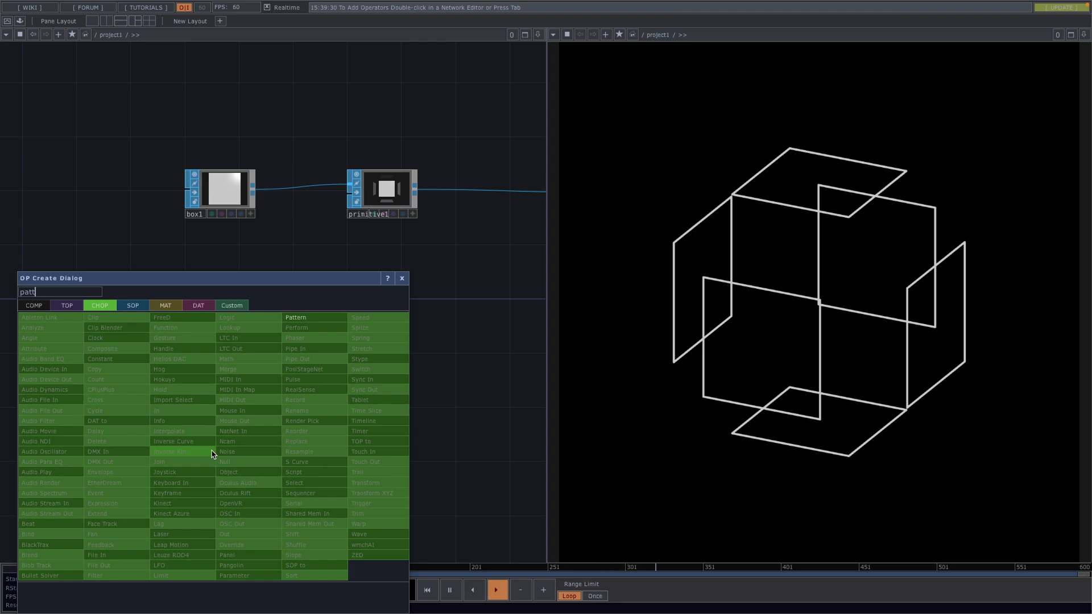
{"action": "type", "text": "t"}
{"action": "key", "text": "Return"}
{"action": "left_click", "coordinate": [220, 404]}
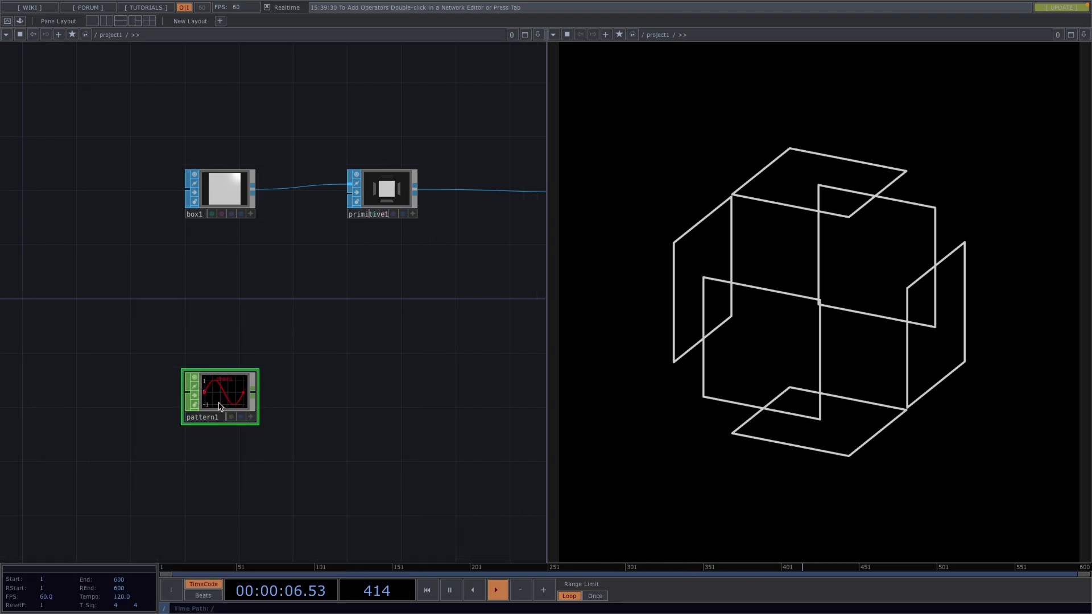
Set pattern1's length to 5 and its type to Ramp
{"action": "key", "text": "p"}
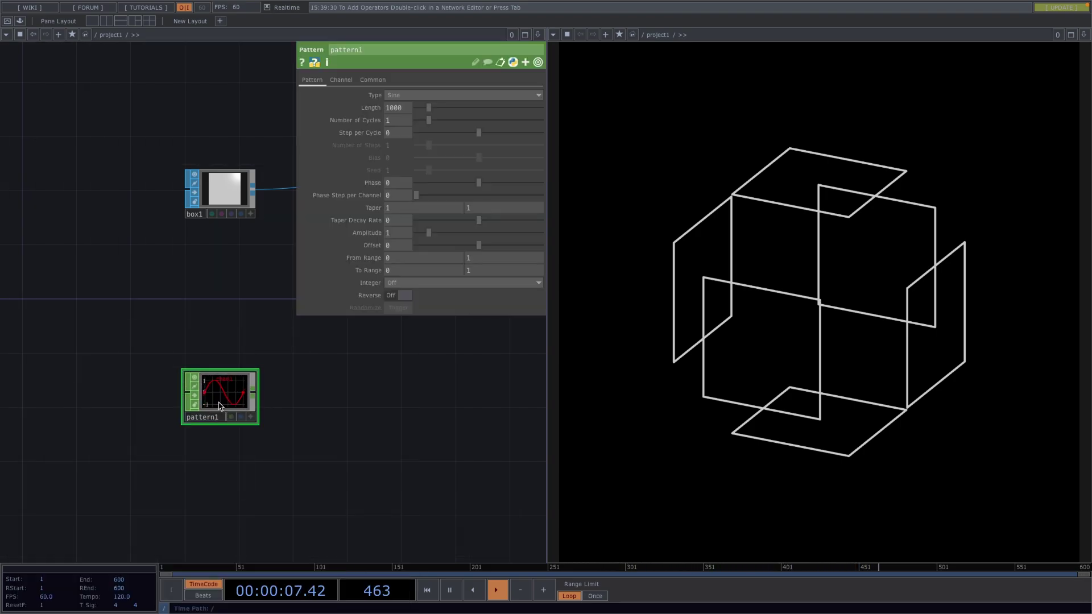
{"action": "left_click", "coordinate": [397, 108]}
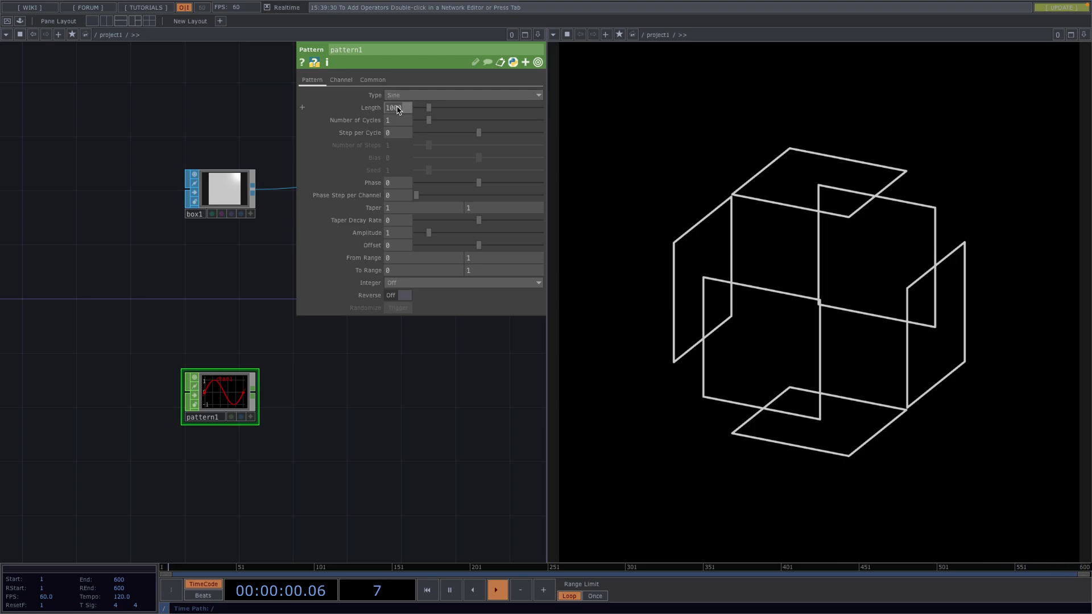
{"action": "type", "text": "5"}
{"action": "key", "text": "Return"}
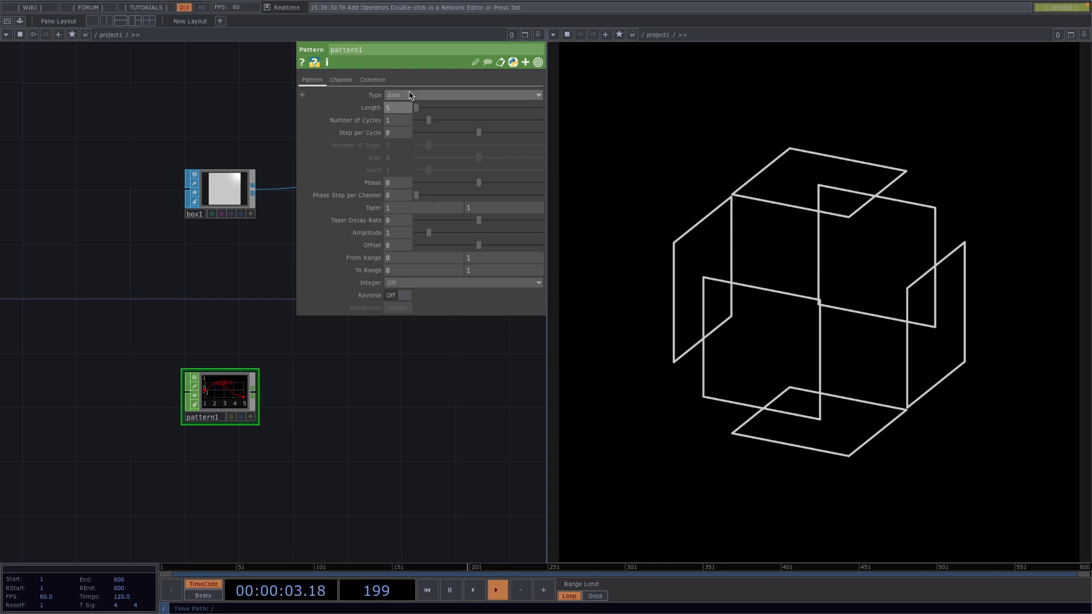
{"action": "left_click", "coordinate": [410, 95]}
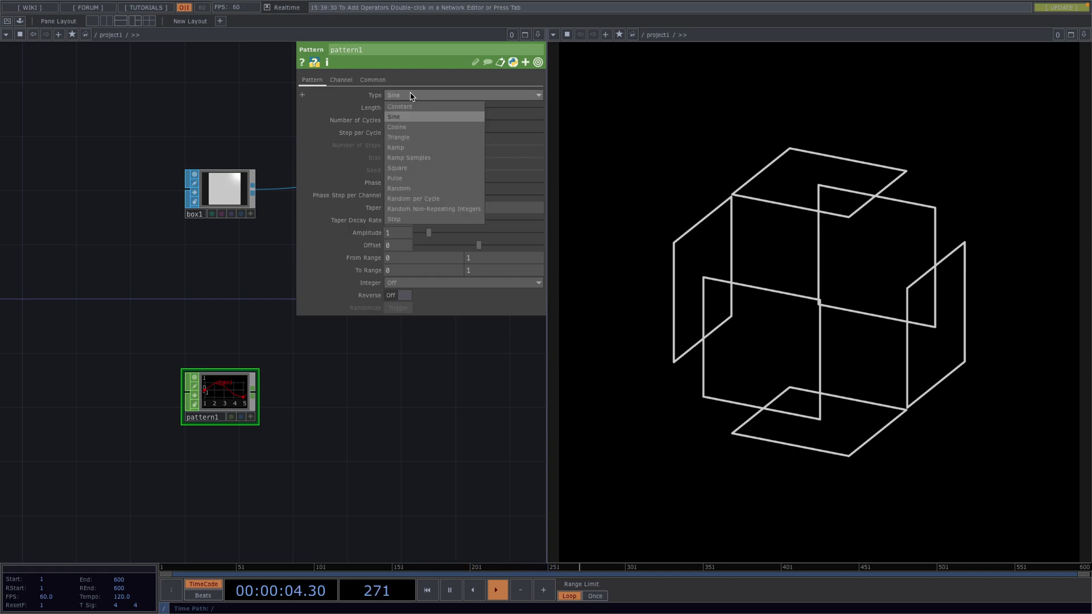
{"action": "left_click", "coordinate": [418, 150]}
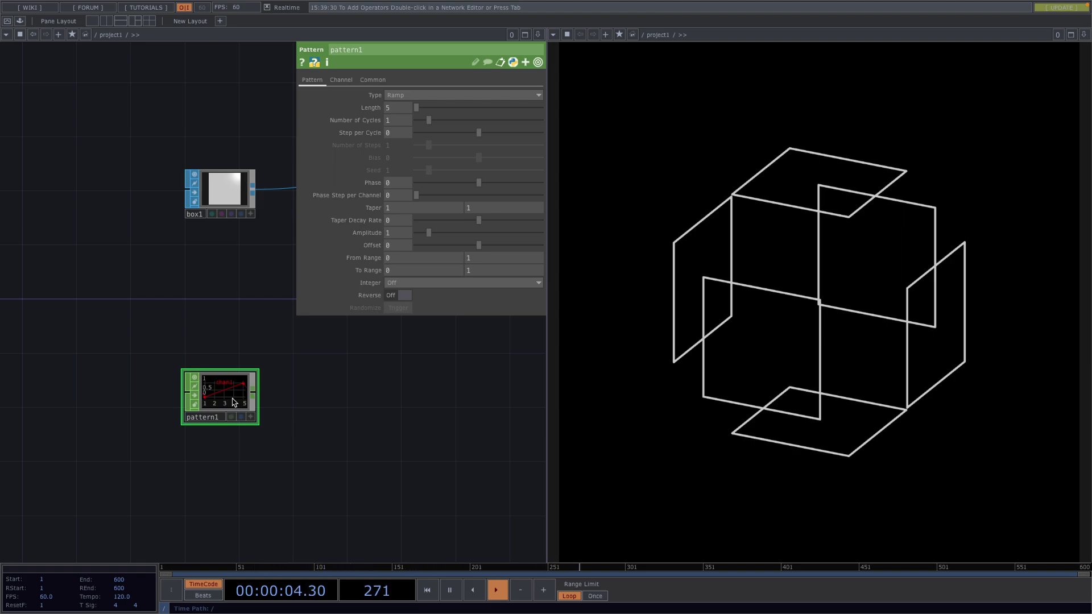
Set pattern1's offset to 1 and inspect its ramp graph up close
{"action": "left_click", "coordinate": [398, 245]}
{"action": "type", "text": "1"}
{"action": "key", "text": "Return"}
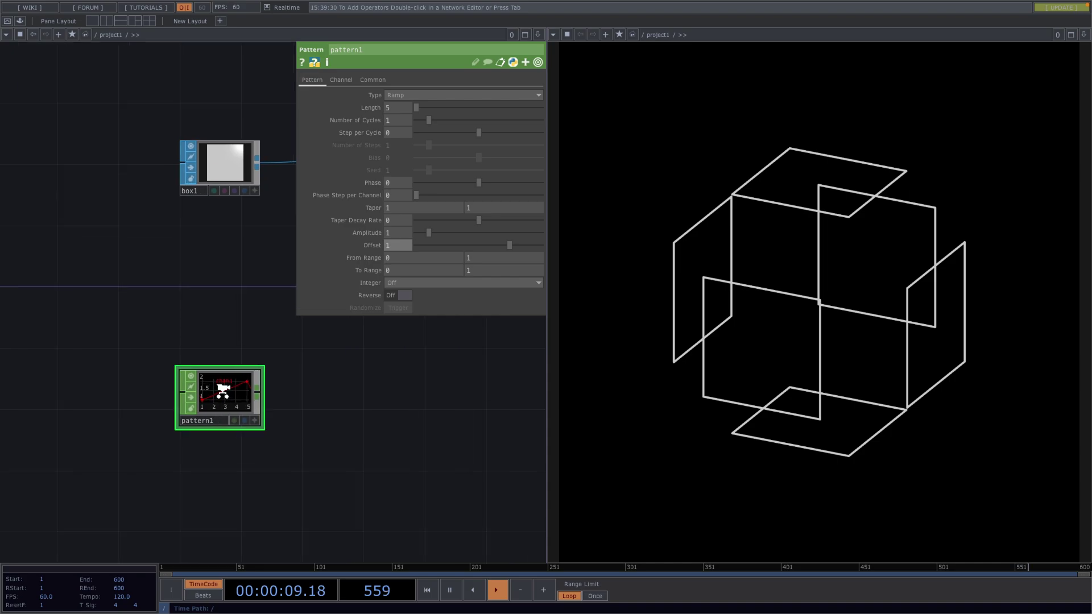
{"action": "scroll", "coordinate": [223, 395], "scroll_direction": "up", "scroll_amount": 5}
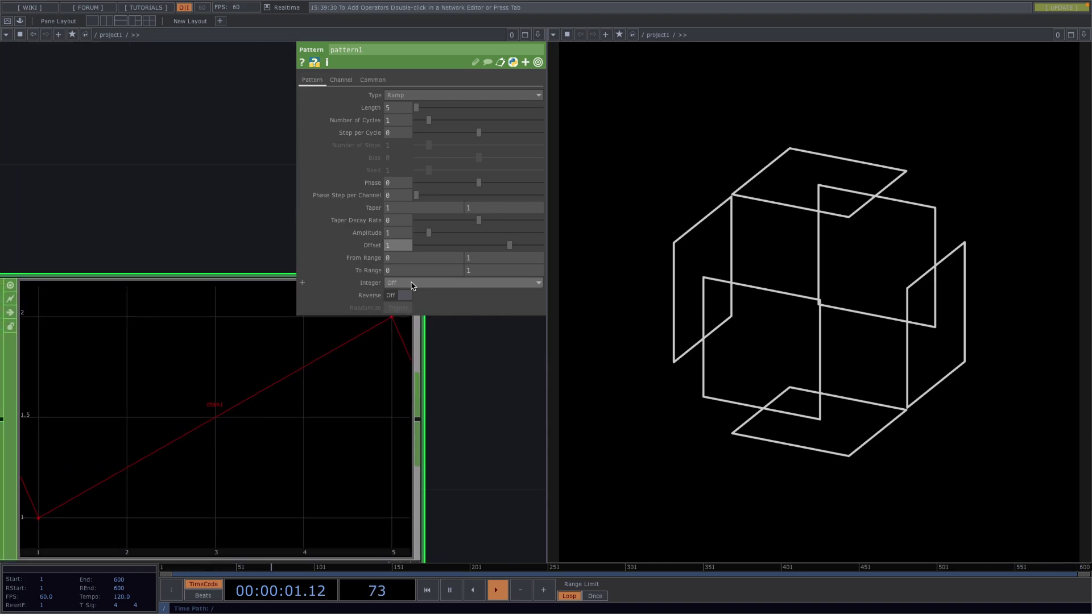
{"action": "scroll", "coordinate": [293, 393], "scroll_direction": "down", "scroll_amount": 6}
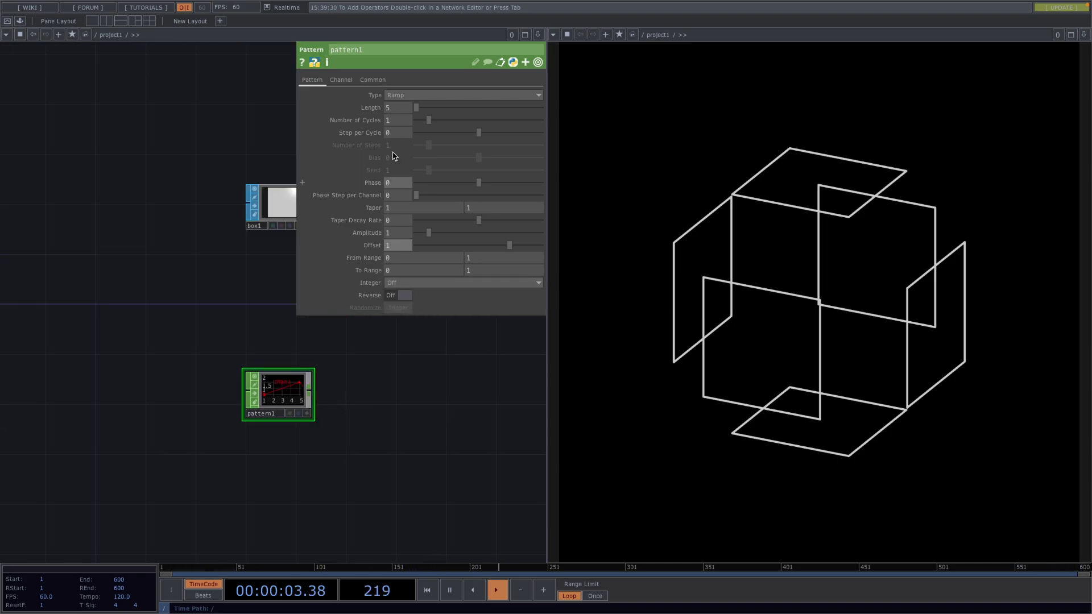
Rename pattern1's channel to size
{"action": "left_click", "coordinate": [341, 79]}
{"action": "left_click", "coordinate": [424, 96]}
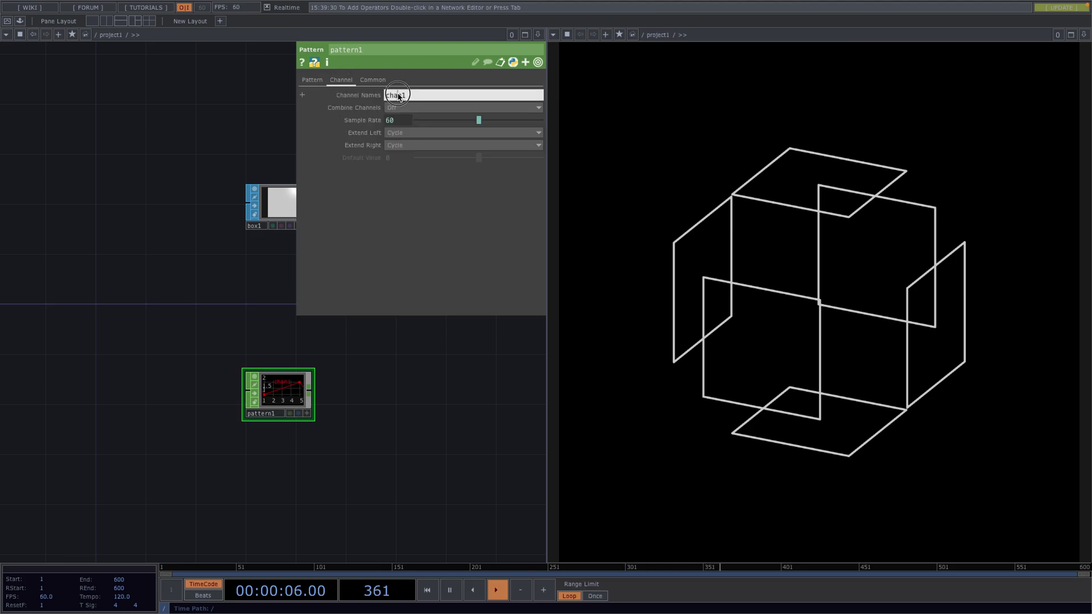
{"action": "type", "text": "size"}
Append a Null CHOP to pattern1, name it instanceData and color the node red
{"action": "left_click_drag", "start_coordinate": [336, 416], "coordinate": [209, 413]}
{"action": "right_click", "coordinate": [182, 390]}
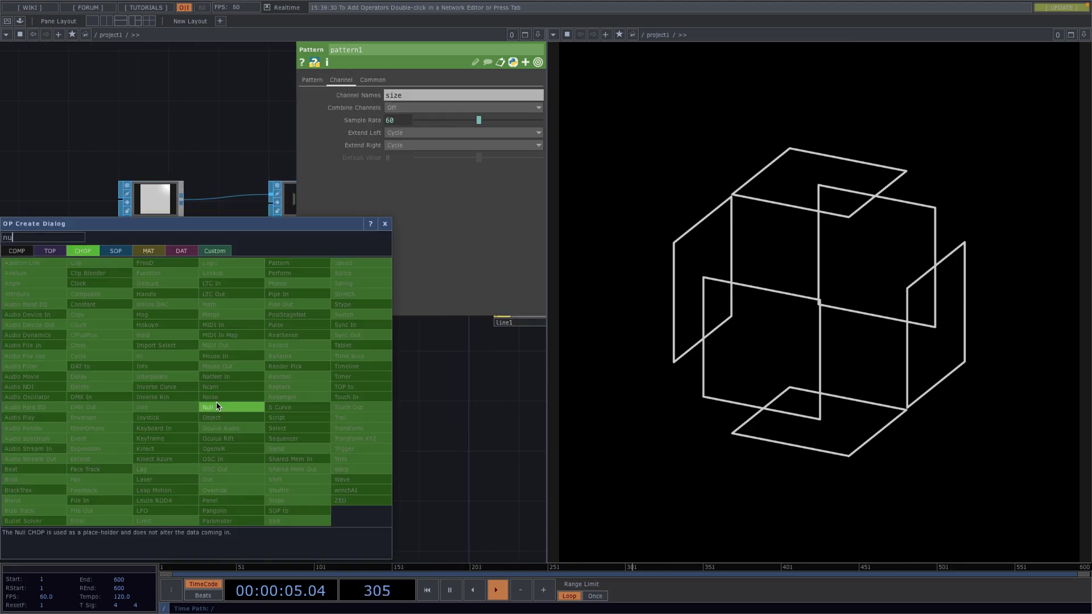
{"action": "left_click", "coordinate": [219, 406]}
{"action": "left_click", "coordinate": [503, 391]}
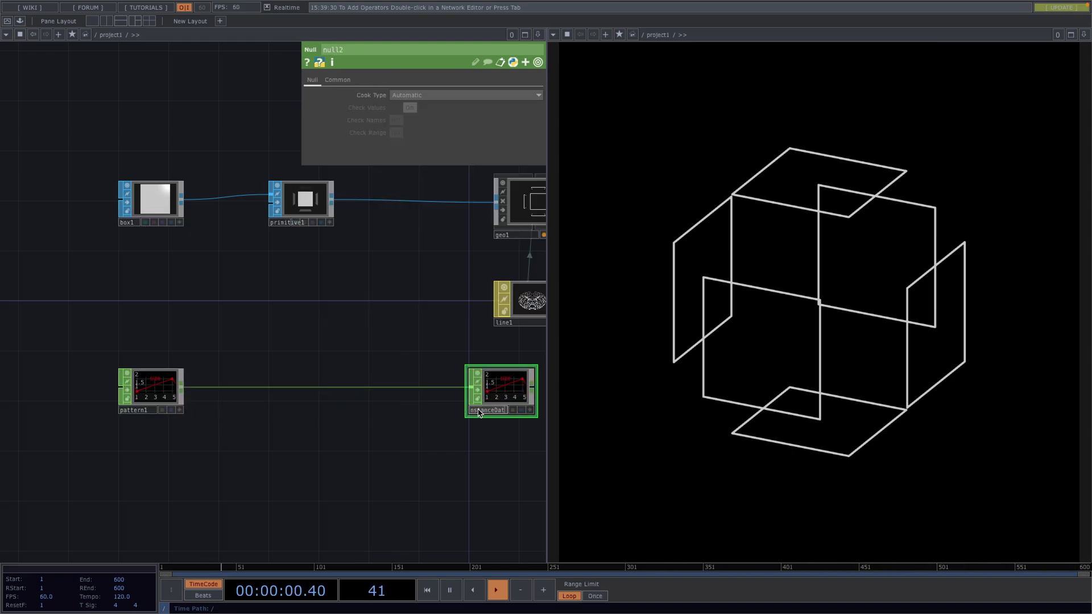
{"action": "type", "text": "a"}
{"action": "key", "text": "Return"}
{"action": "mouse_move", "coordinate": [1, 541]}
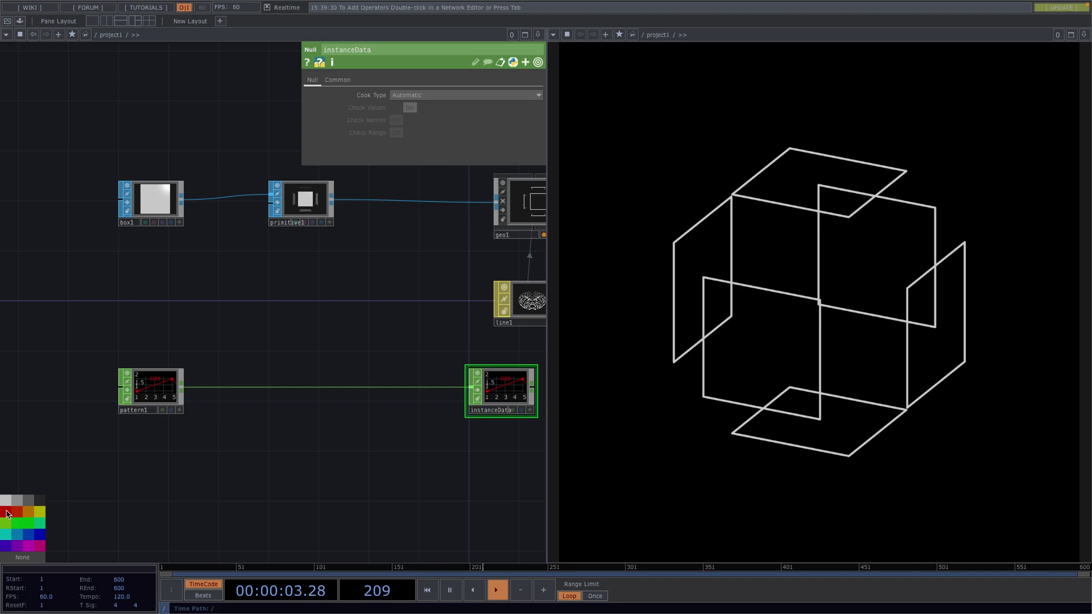
Assign instanceData as geo1's default instance operator
{"action": "left_click", "coordinate": [520, 202]}
{"action": "left_click_drag", "start_coordinate": [378, 263], "coordinate": [111, 281]}
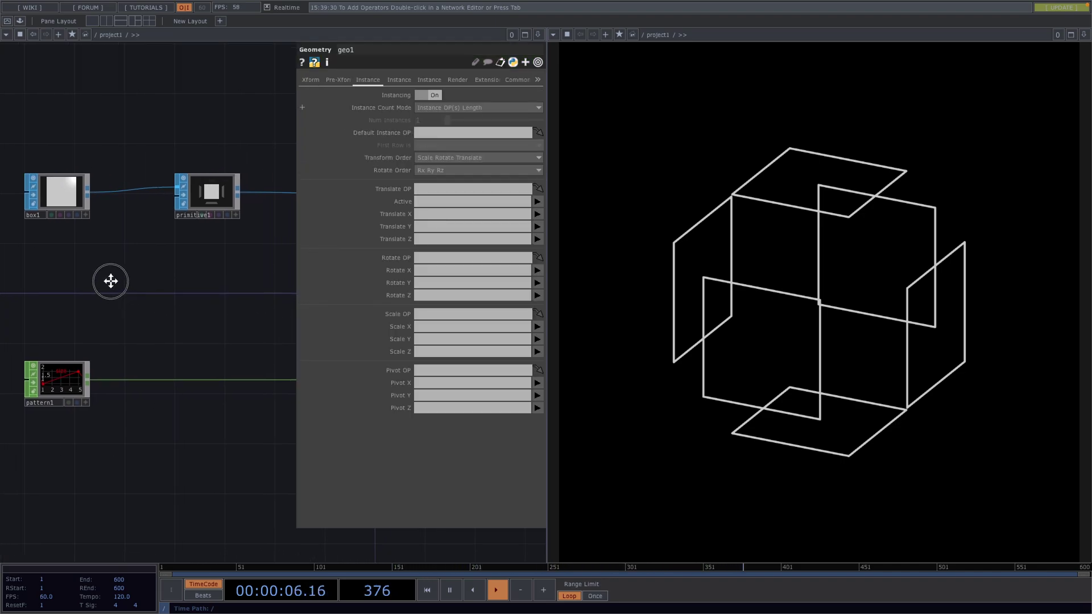
{"action": "left_click_drag", "start_coordinate": [222, 367], "coordinate": [431, 139]}
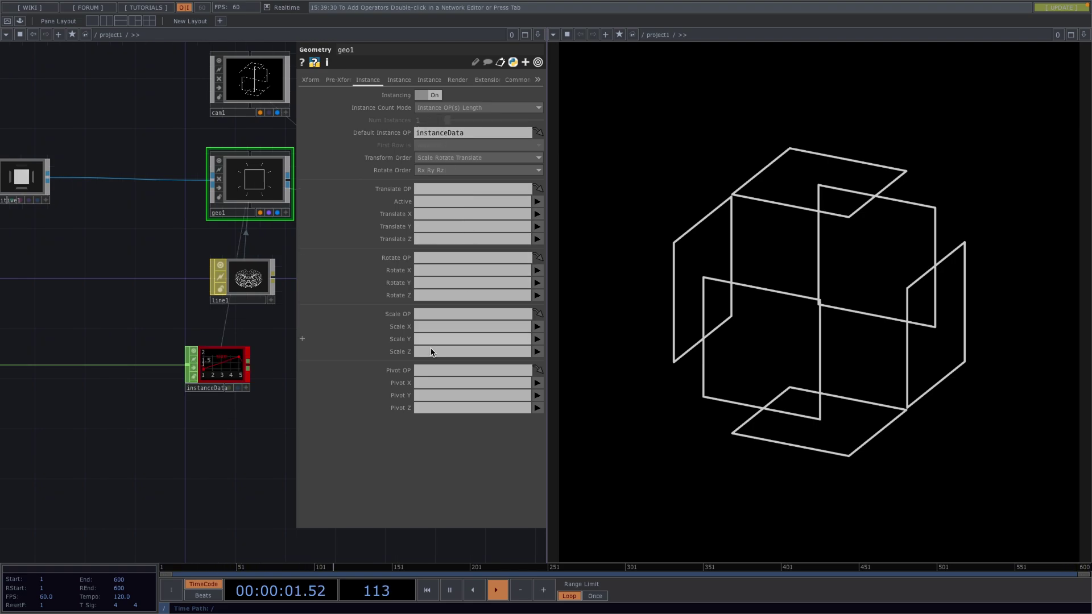
Drive geo1's instance Scale X, Scale Y and Scale Z with the size channel
{"action": "left_click", "coordinate": [537, 326]}
{"action": "left_click", "coordinate": [539, 337]}
{"action": "left_click", "coordinate": [539, 340]}
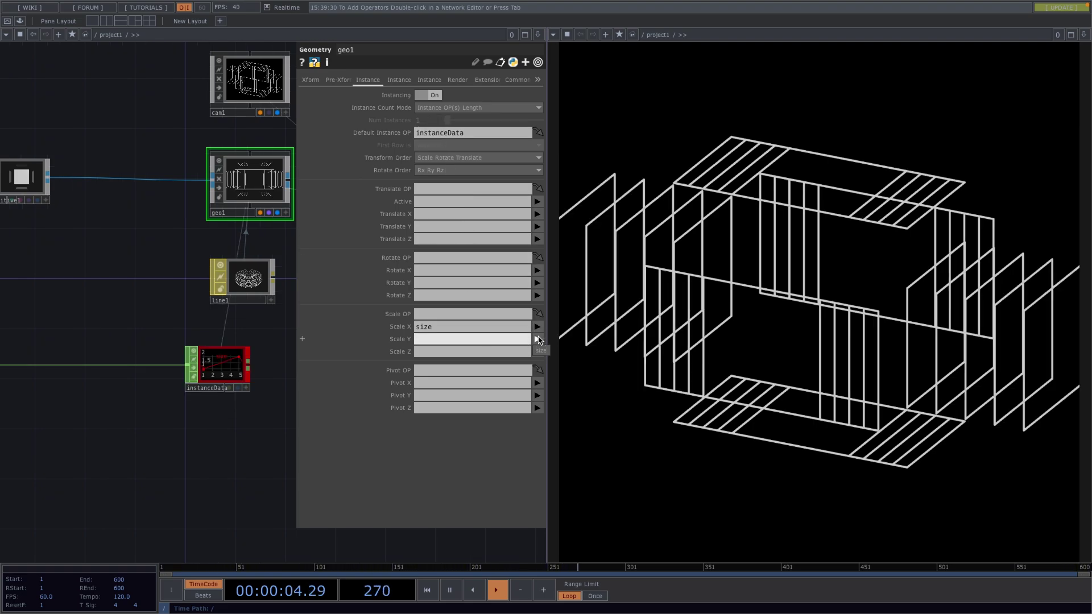
{"action": "left_click", "coordinate": [540, 351]}
{"action": "left_click", "coordinate": [537, 351]}
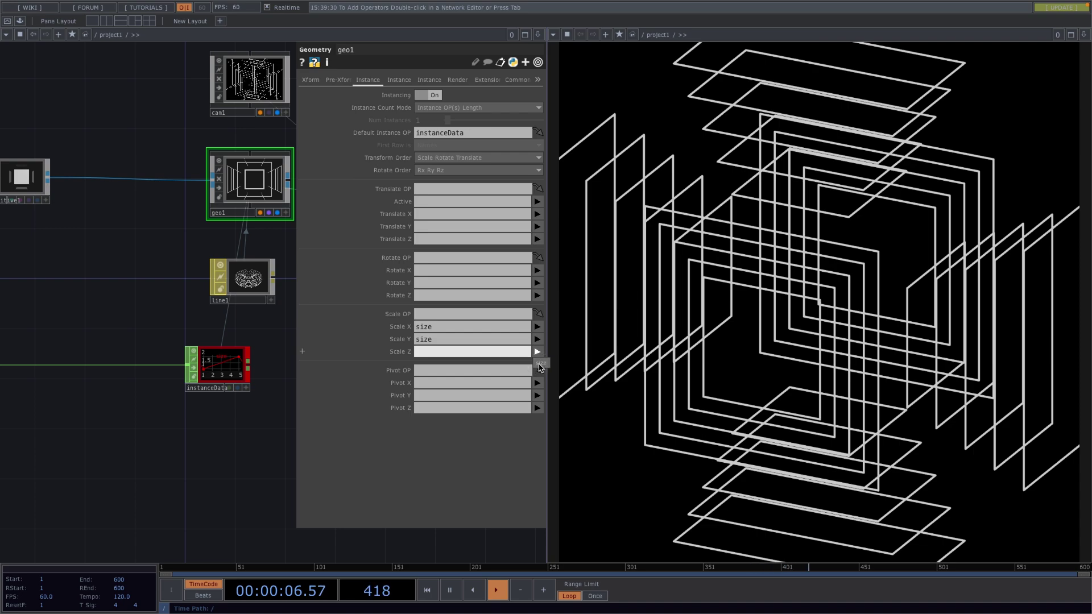
{"action": "left_click", "coordinate": [539, 364]}
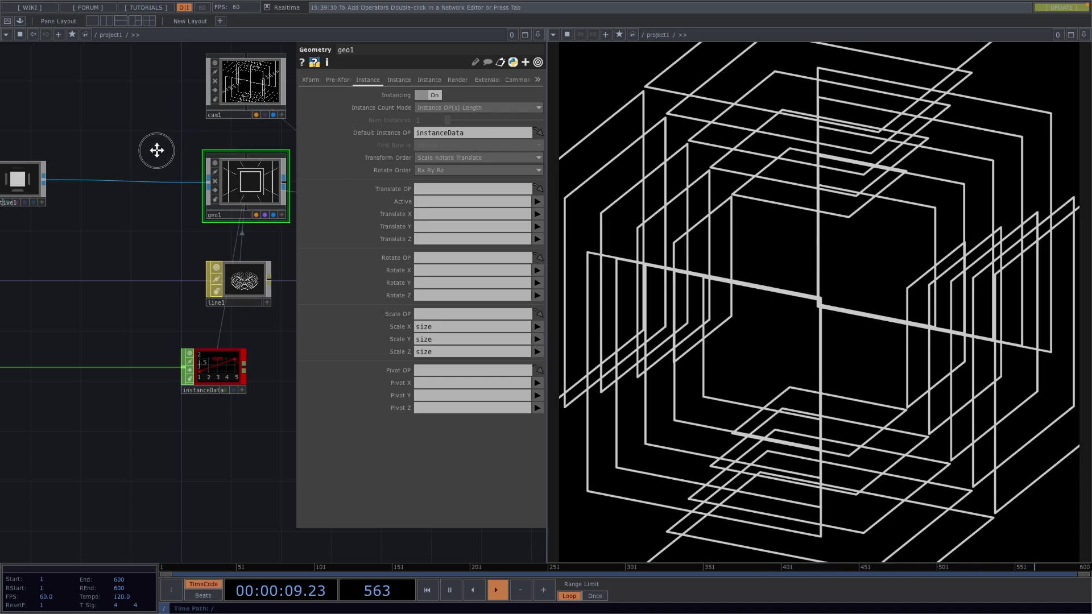
Widen cam1's orthographic view by setting its Ortho Width to 3.41
{"action": "left_click_drag", "start_coordinate": [156, 149], "coordinate": [76, 201]}
{"action": "left_click", "coordinate": [192, 147]}
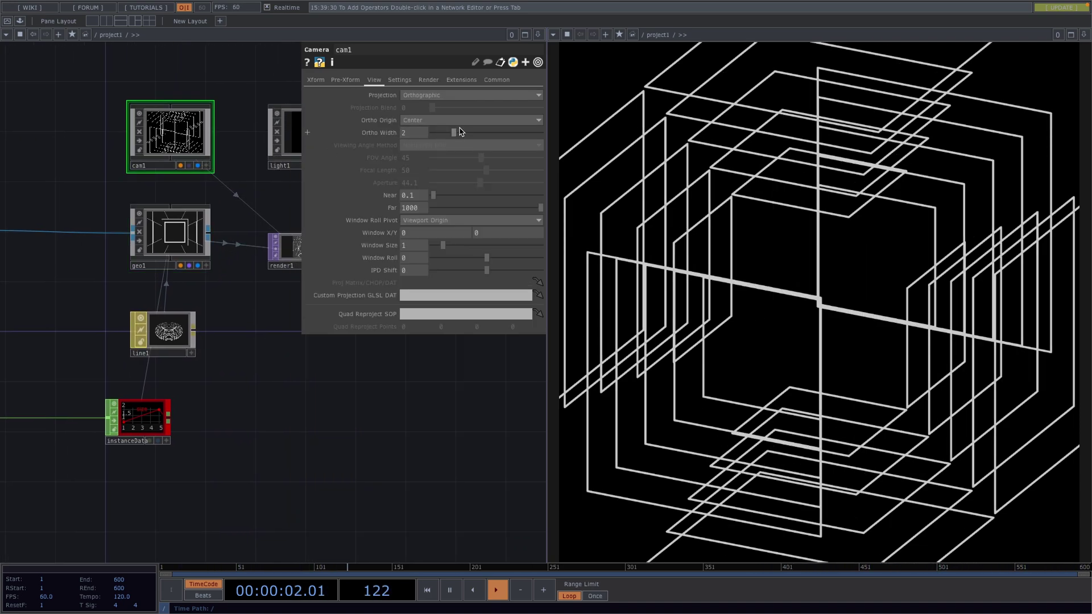
{"action": "mouse_move", "coordinate": [461, 132]}
{"action": "left_mouse_down"}
{"action": "mouse_move", "coordinate": [446, 132]}
{"action": "mouse_move", "coordinate": [483, 132]}
{"action": "mouse_move", "coordinate": [471, 134]}
{"action": "left_mouse_up"}
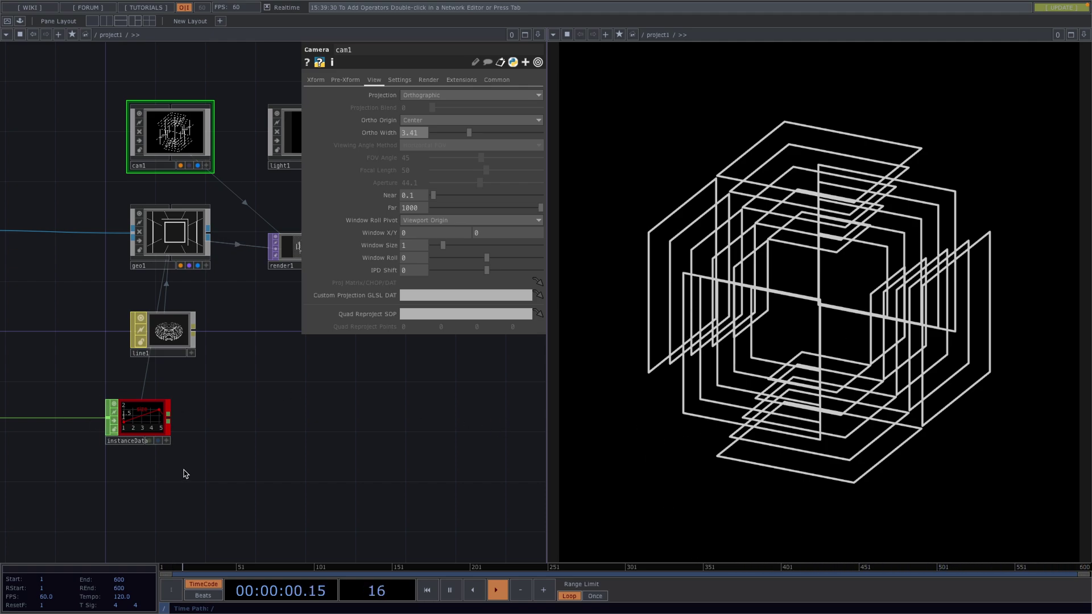
Duplicate pattern1 below the original and rename the copy's channel to rotY
{"action": "left_click_drag", "start_coordinate": [184, 473], "coordinate": [356, 444]}
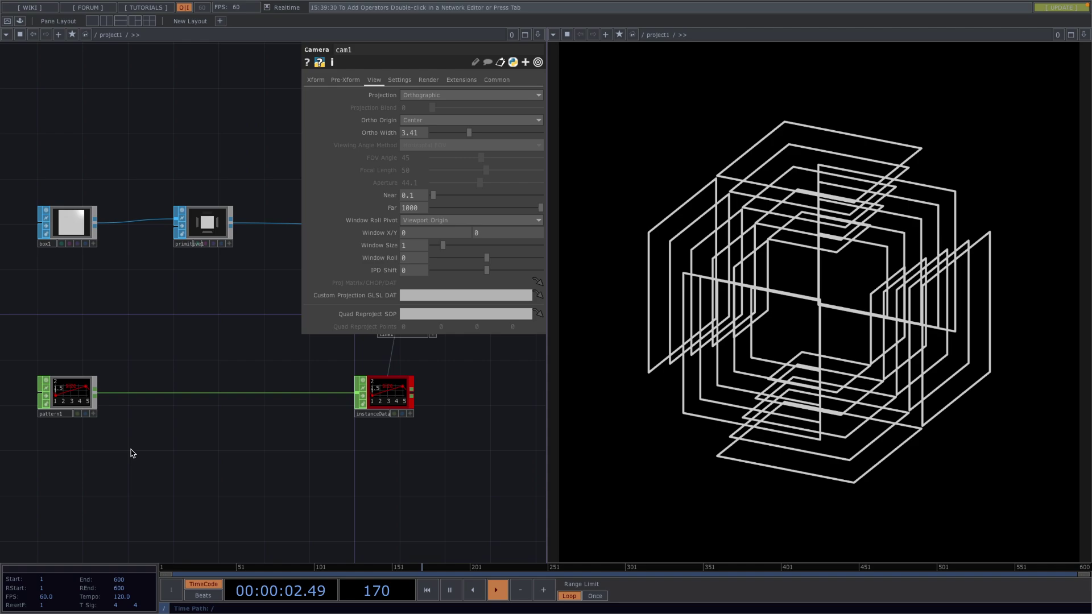
{"action": "left_click_drag", "start_coordinate": [131, 453], "coordinate": [161, 451]}
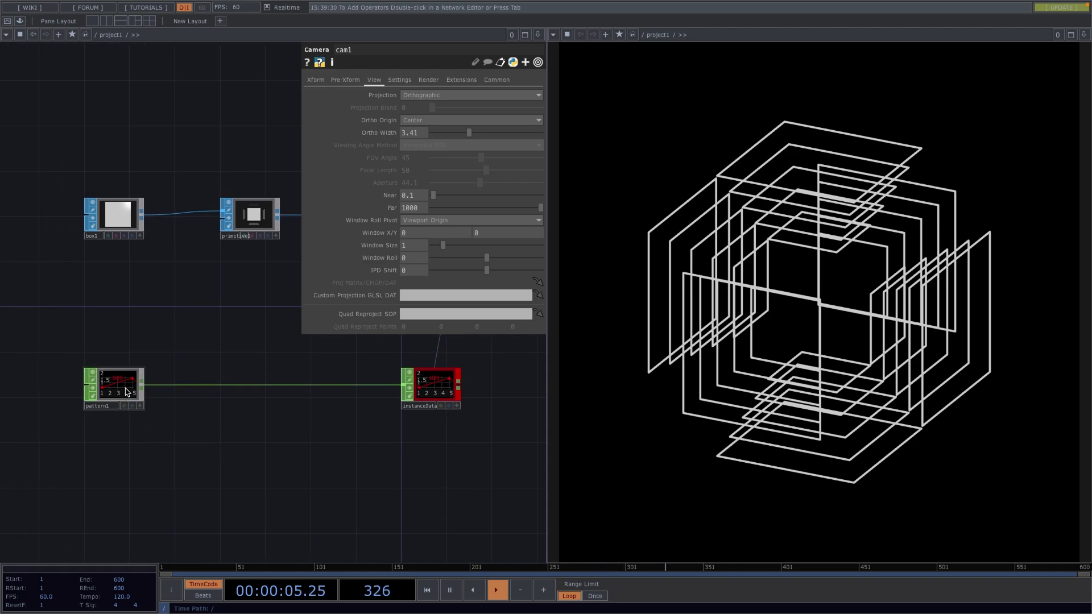
{"action": "left_click", "coordinate": [127, 391]}
{"action": "key", "text": "ctrl+c"}
{"action": "key", "text": "ctrl+v"}
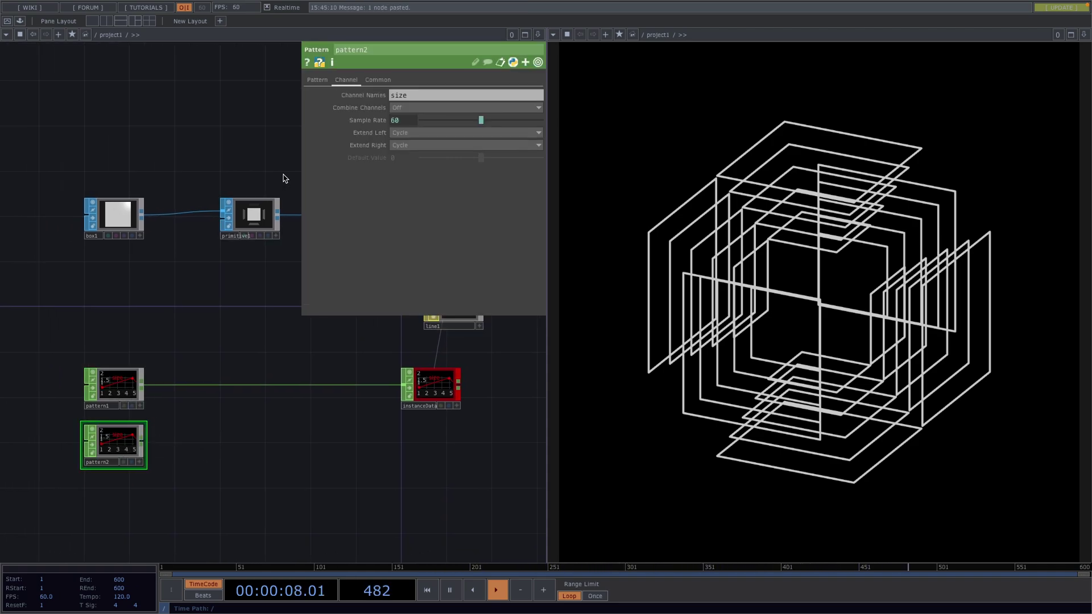
{"action": "left_click", "coordinate": [422, 95]}
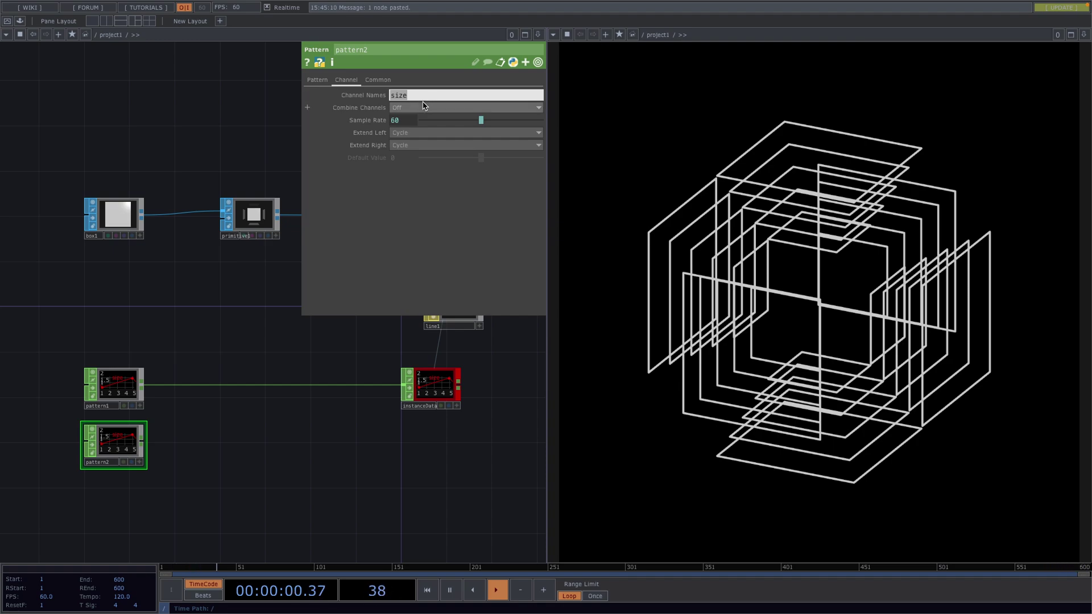
{"action": "type", "text": "rotY"}
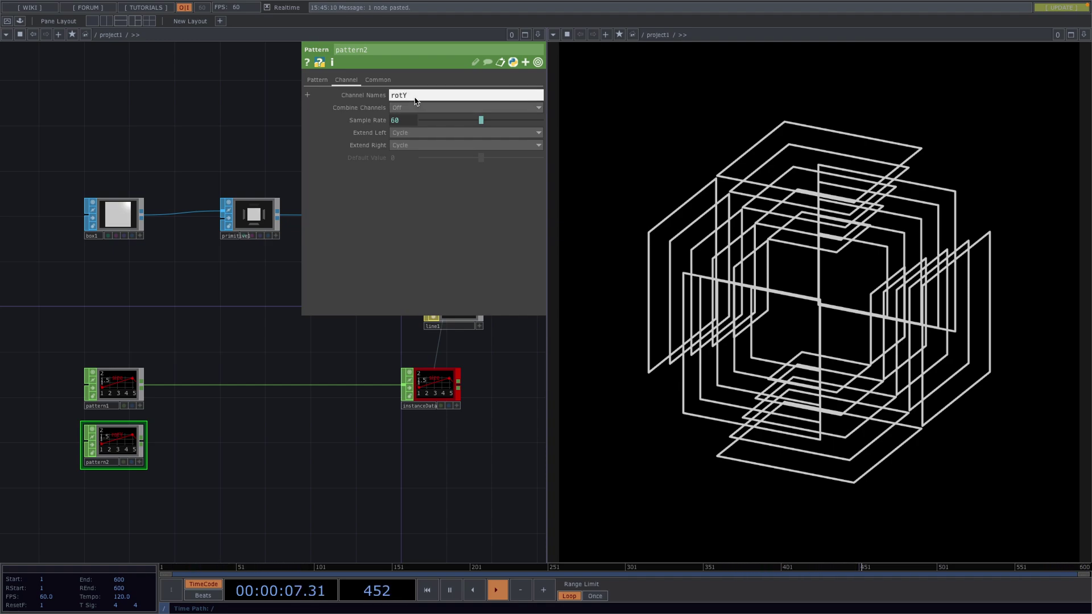
{"action": "key", "text": "Return"}
Insert a Merge CHOP between pattern1 and instanceData and connect pattern2 as its second input
{"action": "right_click", "coordinate": [295, 385]}
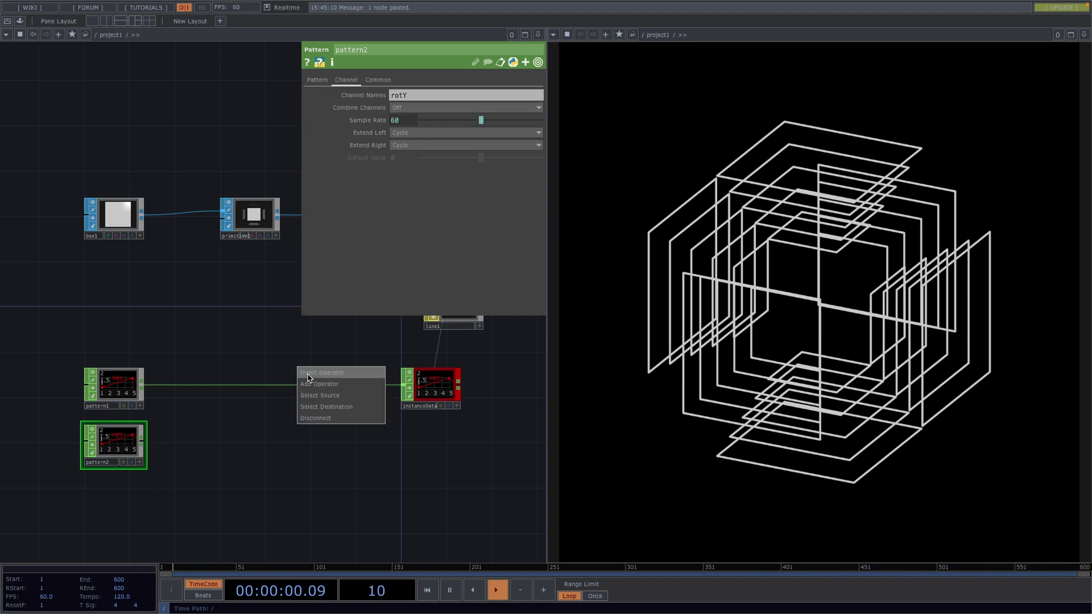
{"action": "left_click", "coordinate": [316, 371]}
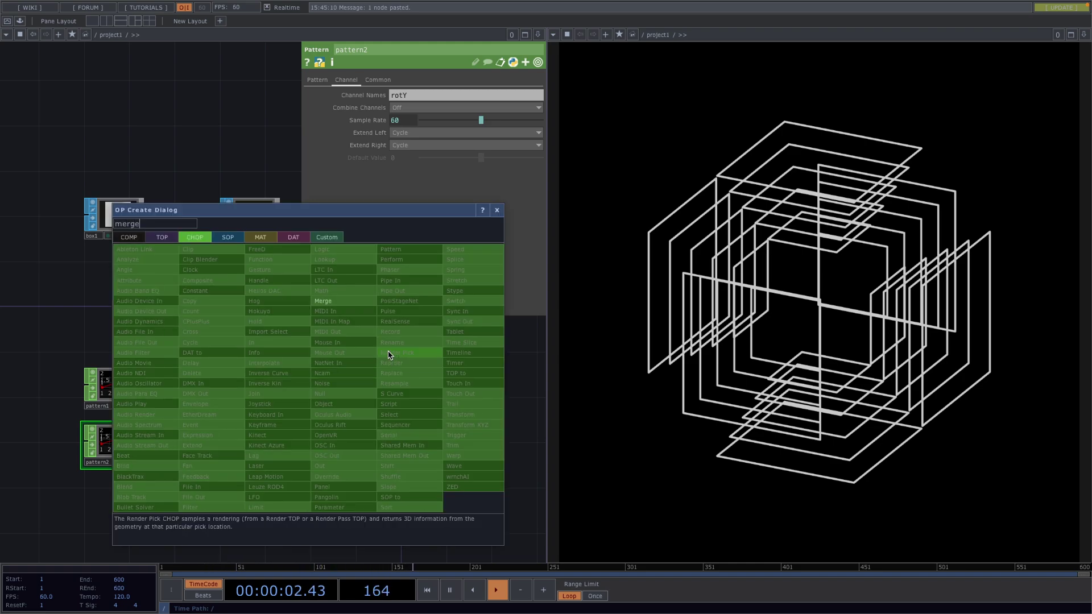
{"action": "left_click", "coordinate": [318, 301]}
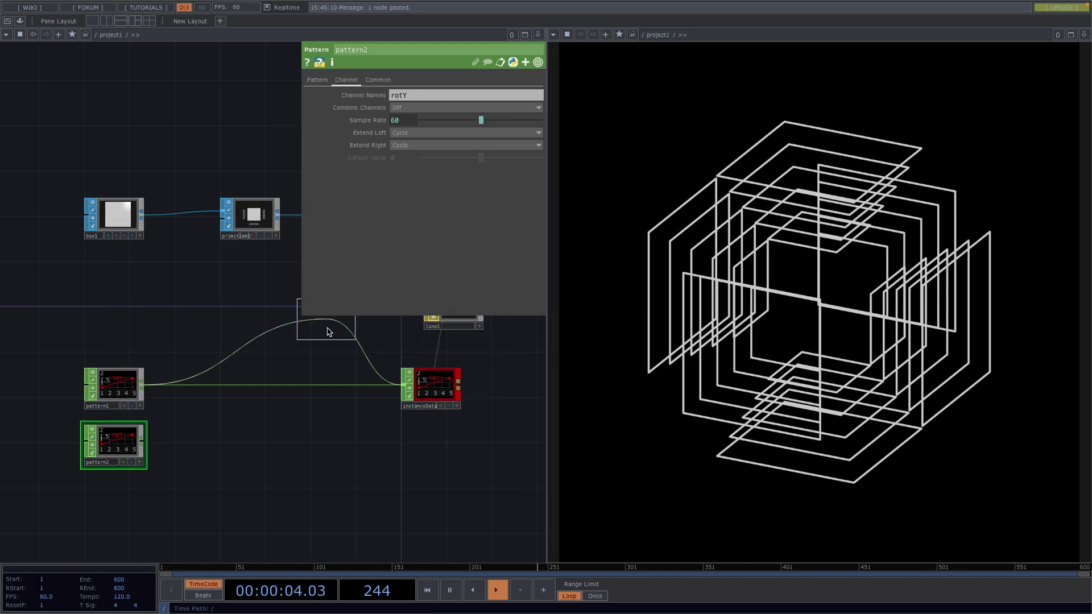
{"action": "left_click", "coordinate": [319, 393]}
{"action": "left_click_drag", "start_coordinate": [142, 443], "coordinate": [291, 385]}
Drive geo1's instance Rotate Y with the rotY channel
{"action": "left_click_drag", "start_coordinate": [402, 354], "coordinate": [181, 370]}
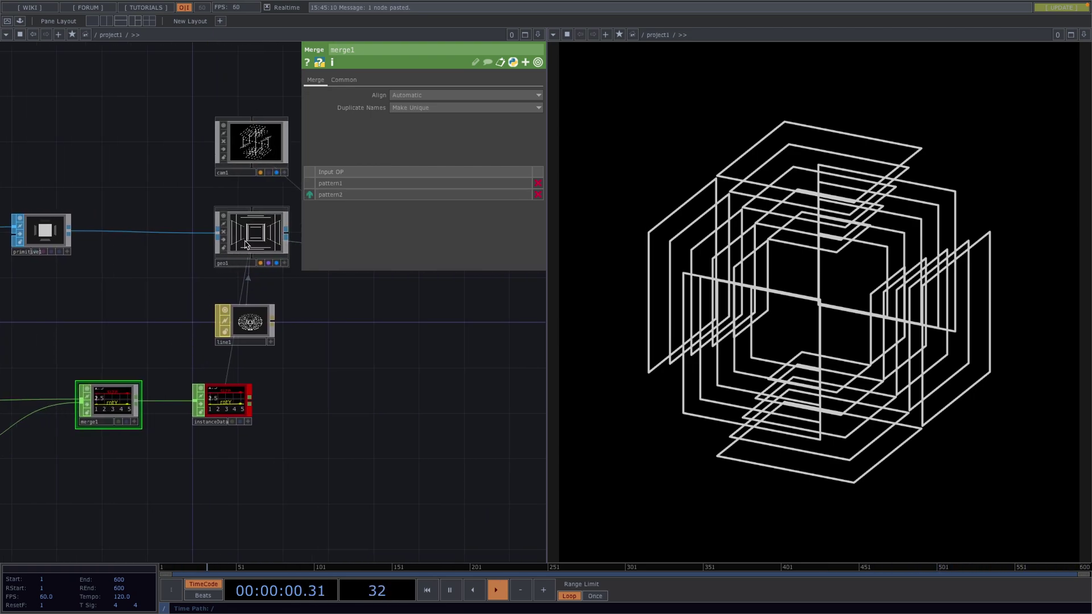
{"action": "left_click", "coordinate": [252, 236]}
{"action": "left_click", "coordinate": [537, 283]}
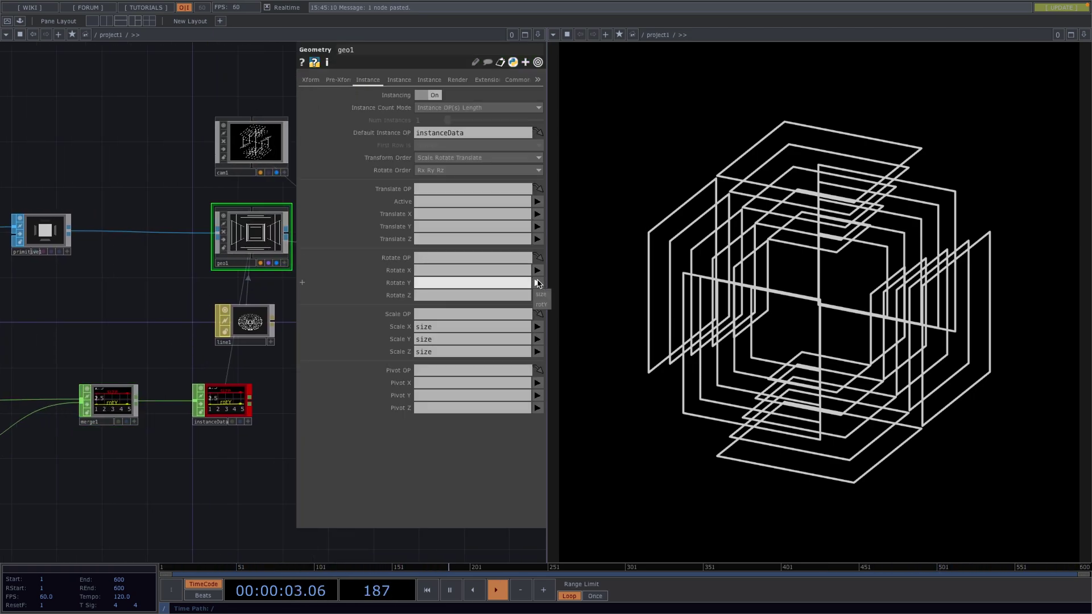
{"action": "left_click", "coordinate": [542, 304]}
Set pattern2's amplitude to 360 and its phase to 0.476
{"action": "left_click_drag", "start_coordinate": [146, 481], "coordinate": [391, 385]}
{"action": "left_click", "coordinate": [114, 387]}
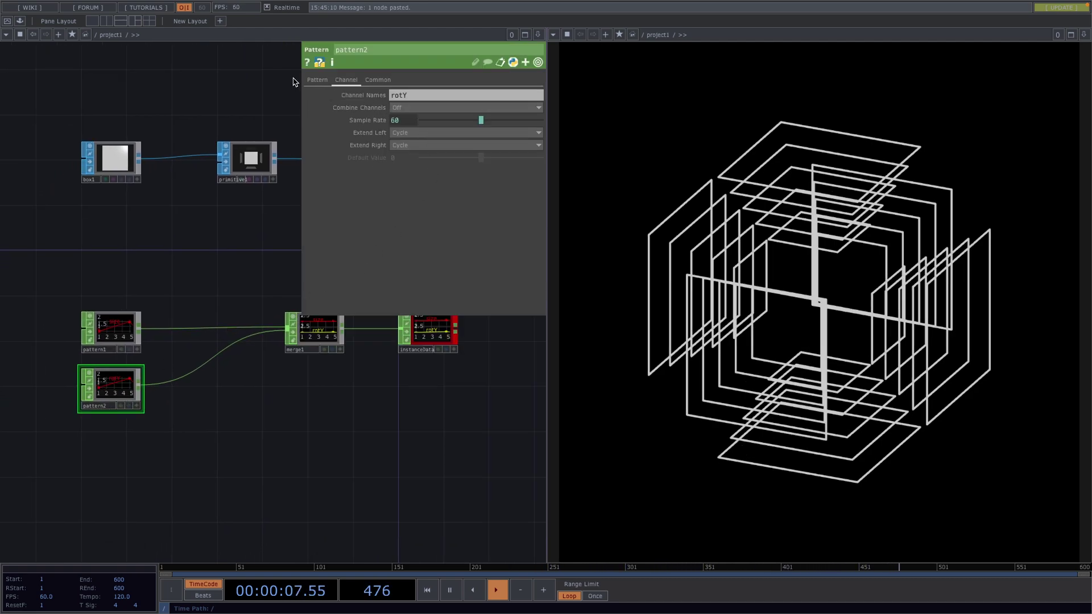
{"action": "left_click", "coordinate": [317, 80]}
{"action": "mouse_move", "coordinate": [479, 184]}
{"action": "left_mouse_down"}
{"action": "mouse_move", "coordinate": [456, 183]}
{"action": "mouse_move", "coordinate": [549, 188]}
{"action": "mouse_move", "coordinate": [481, 181]}
{"action": "mouse_move", "coordinate": [527, 181]}
{"action": "mouse_move", "coordinate": [500, 183]}
{"action": "left_mouse_up"}
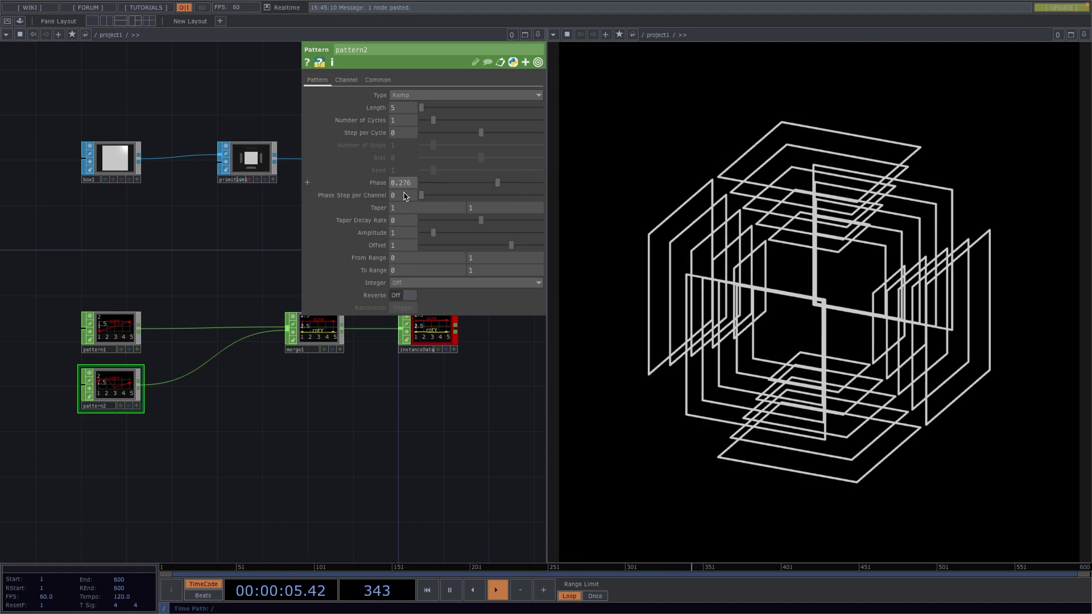
{"action": "left_click", "coordinate": [407, 237]}
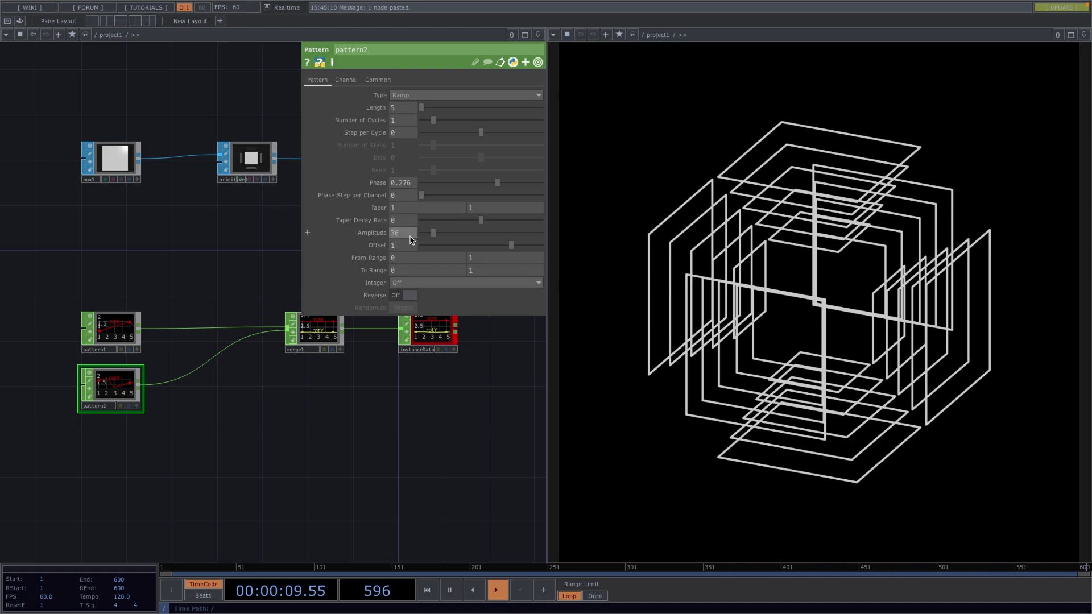
{"action": "key", "text": "Return"}
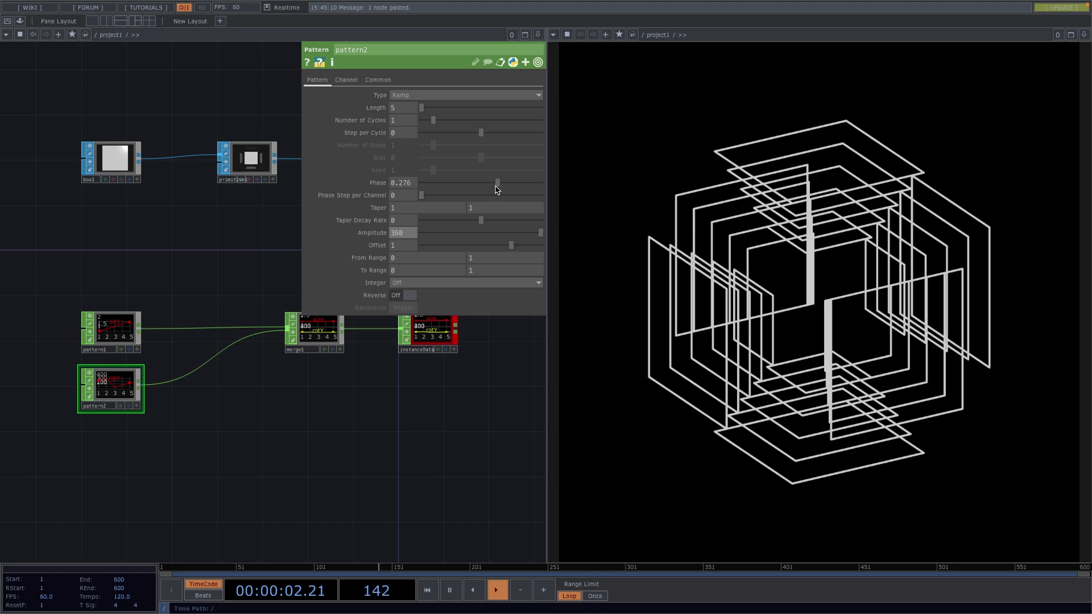
{"action": "mouse_move", "coordinate": [497, 183]}
{"action": "left_mouse_down"}
{"action": "mouse_move", "coordinate": [452, 184]}
{"action": "mouse_move", "coordinate": [533, 178]}
{"action": "mouse_move", "coordinate": [500, 171]}
{"action": "mouse_move", "coordinate": [509, 173]}
{"action": "left_mouse_up"}
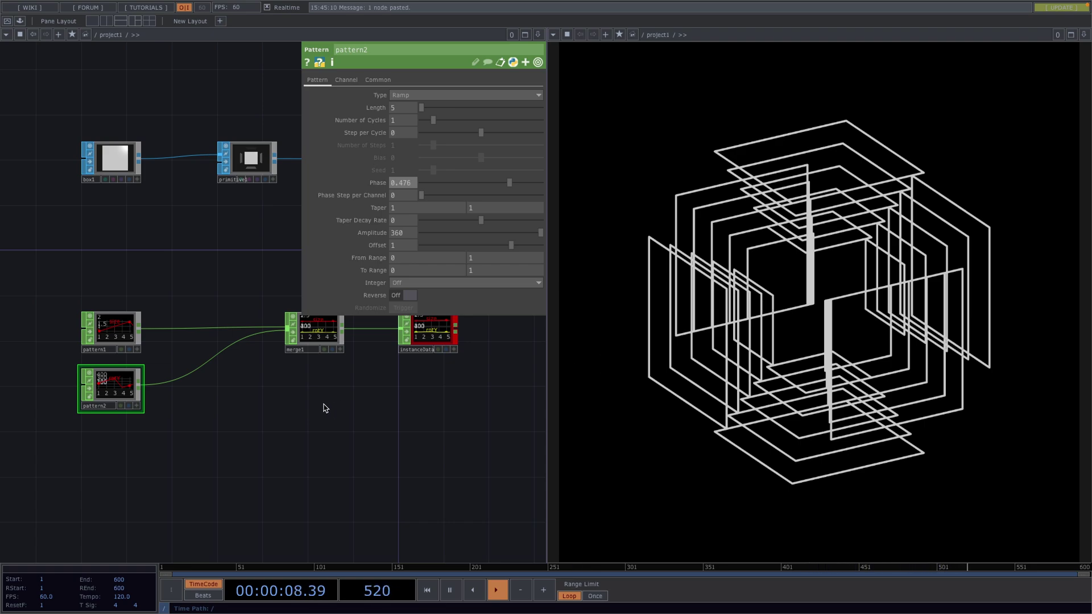
Insert a Filter CHOP between pattern2 and merge1
{"action": "scroll", "coordinate": [195, 399], "scroll_direction": "up", "scroll_amount": 1}
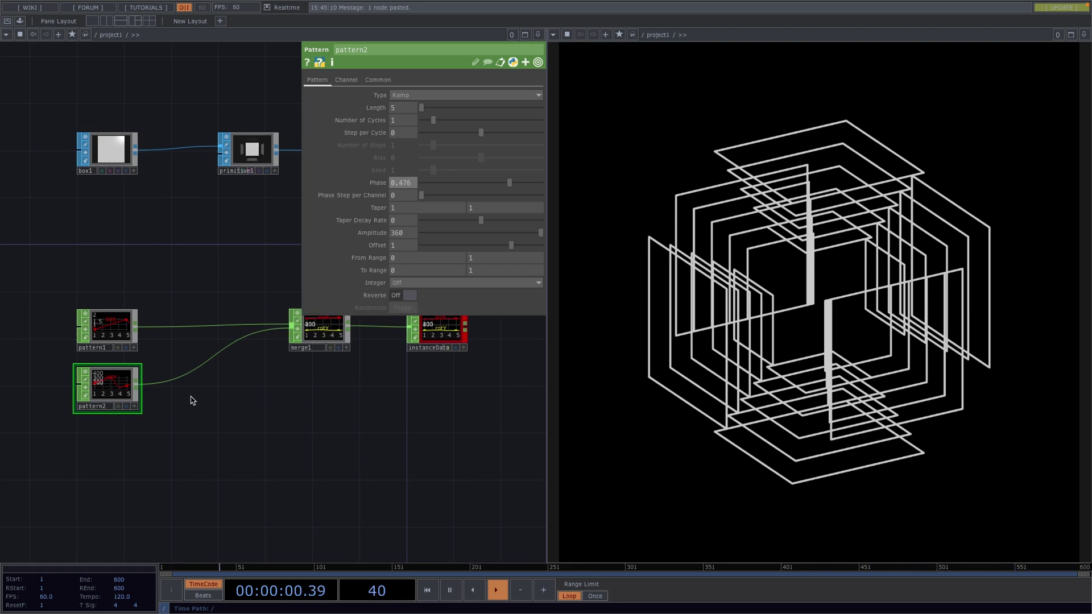
{"action": "right_click", "coordinate": [187, 360]}
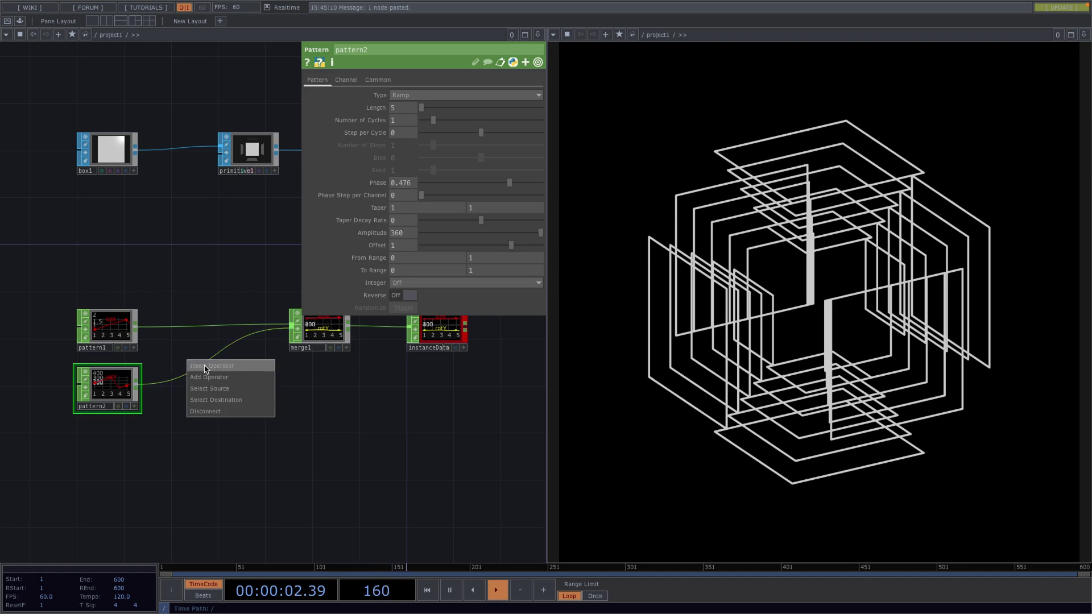
{"action": "left_click", "coordinate": [205, 369]}
{"action": "type", "text": "filter"}
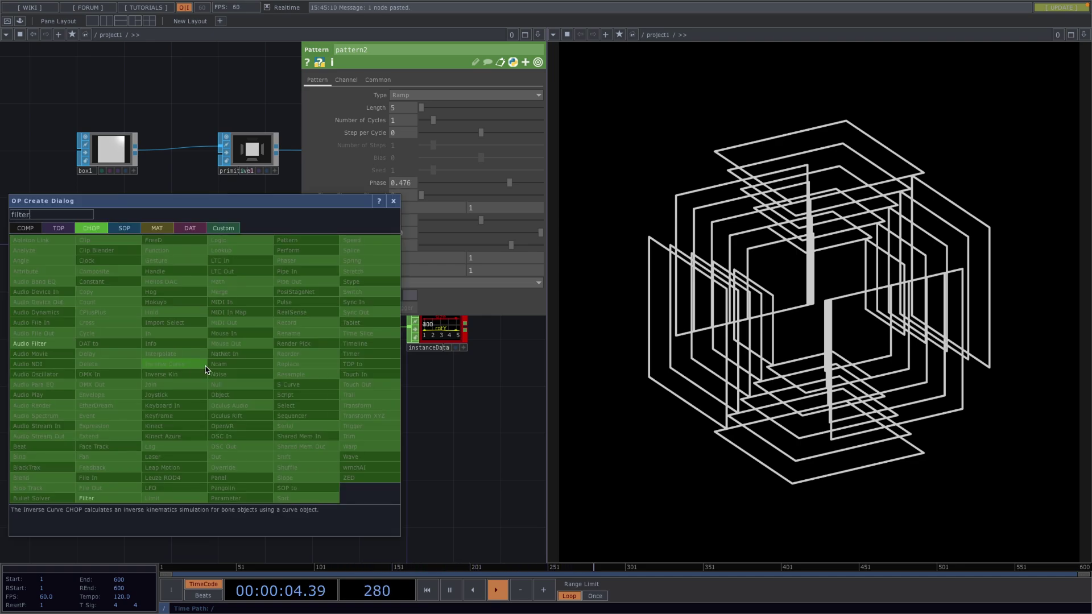
{"action": "left_click", "coordinate": [91, 498]}
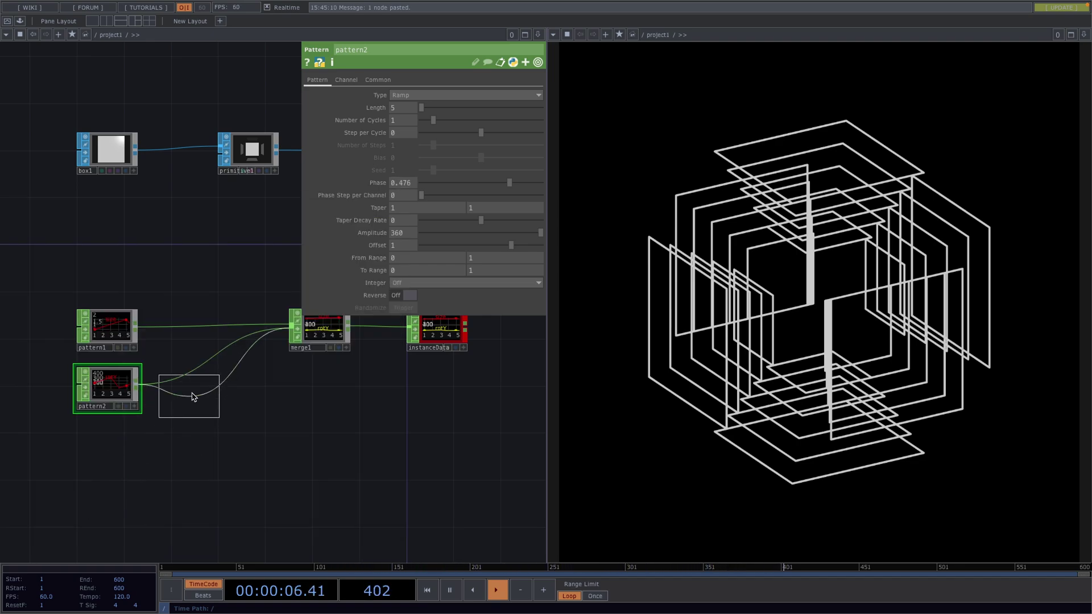
{"action": "left_click", "coordinate": [206, 392]}
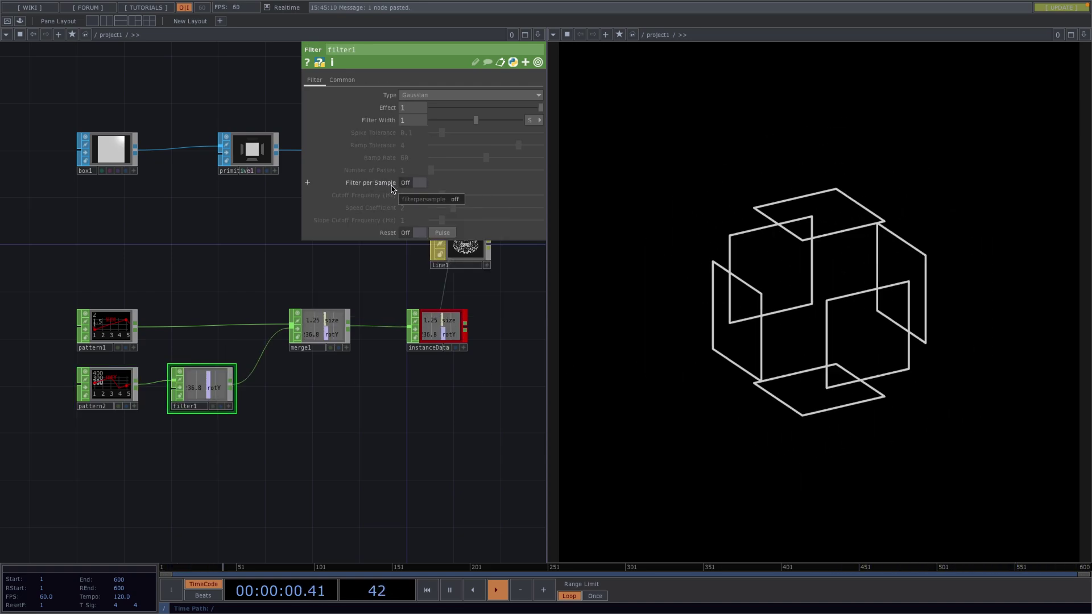
Turn on Filter per Sample for filter1 and set its filter width to 2 seconds
{"action": "left_click", "coordinate": [412, 184]}
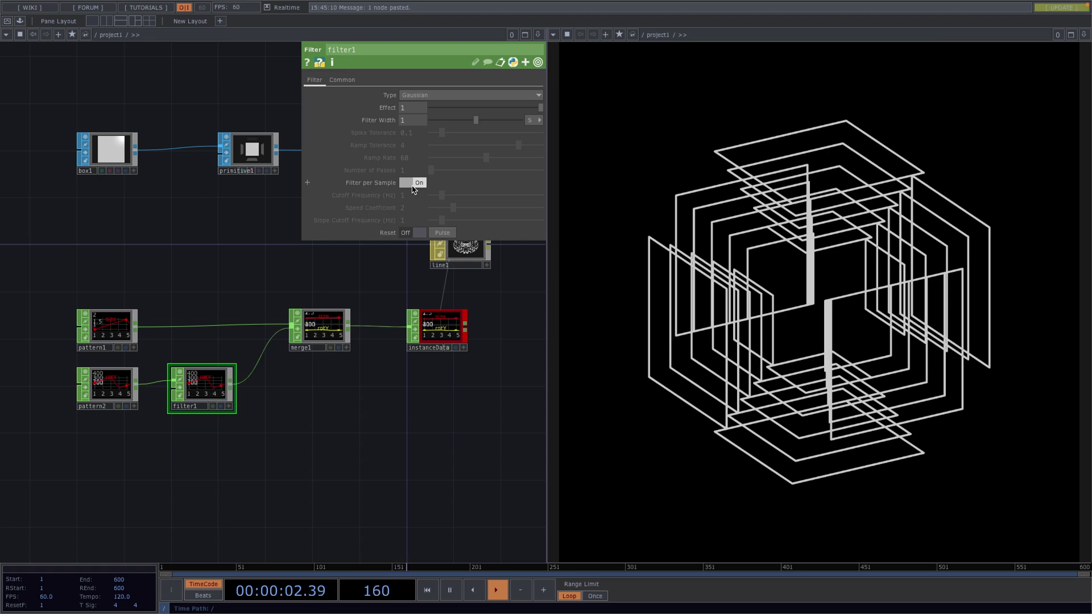
{"action": "scroll", "coordinate": [137, 391], "scroll_direction": "up", "scroll_amount": 1}
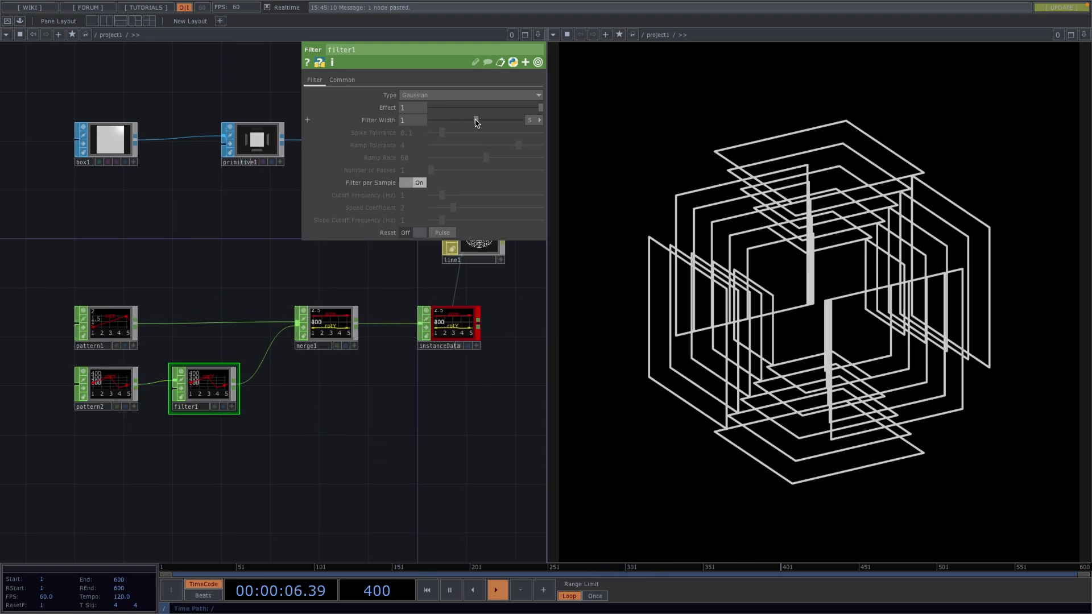
{"action": "left_click_drag", "start_coordinate": [477, 122], "coordinate": [624, 124]}
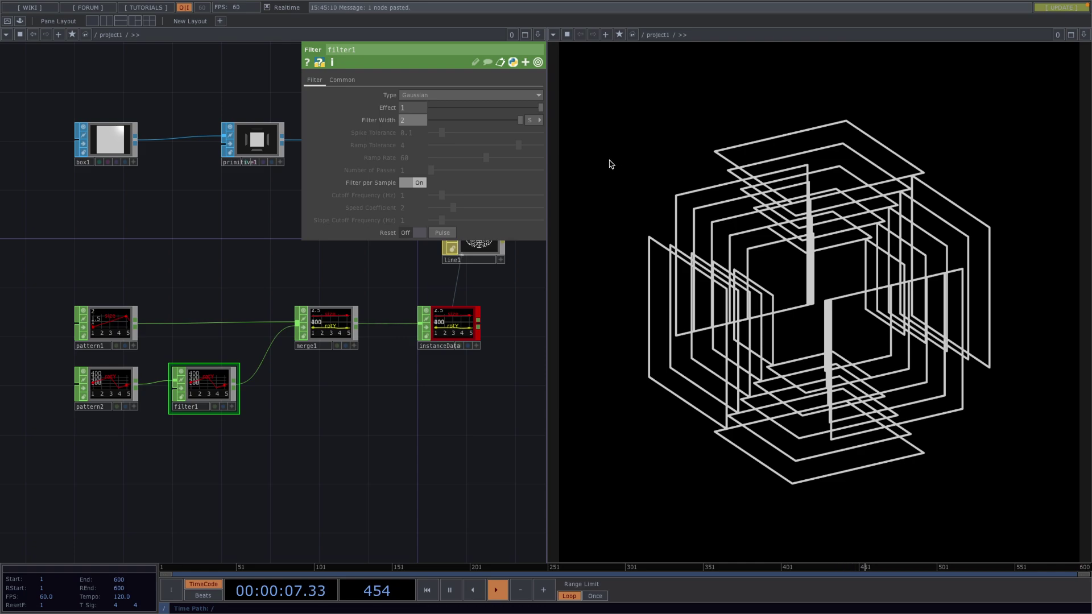
Animate pattern2's phase with an expression based on elapsed seconds and hide the parameter window
{"action": "left_click", "coordinate": [113, 379]}
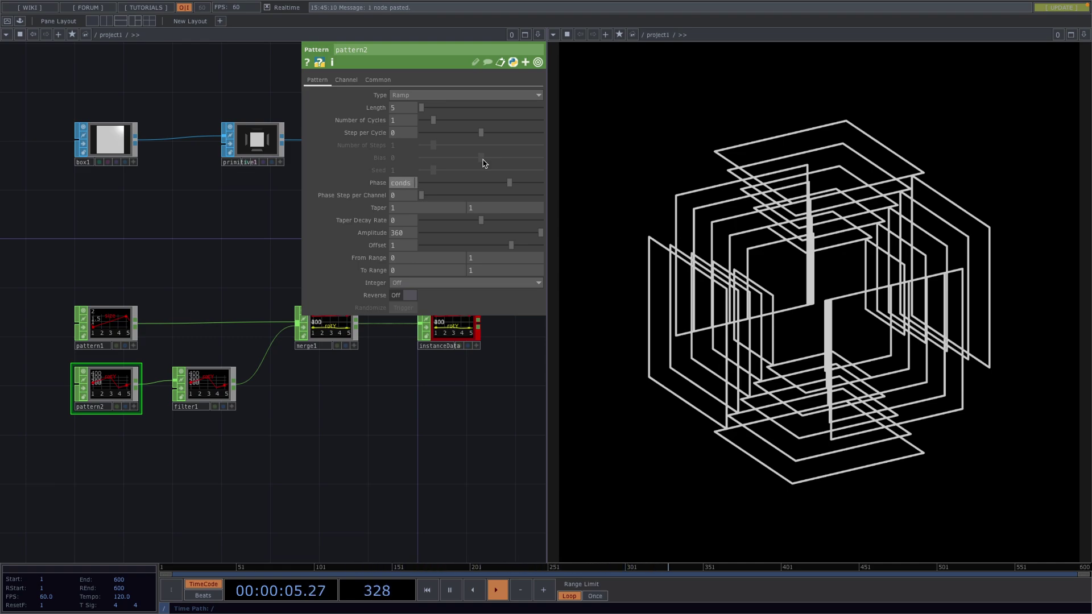
{"action": "middle_click_drag", "start_coordinate": [482, 164], "coordinate": [483, 163]}
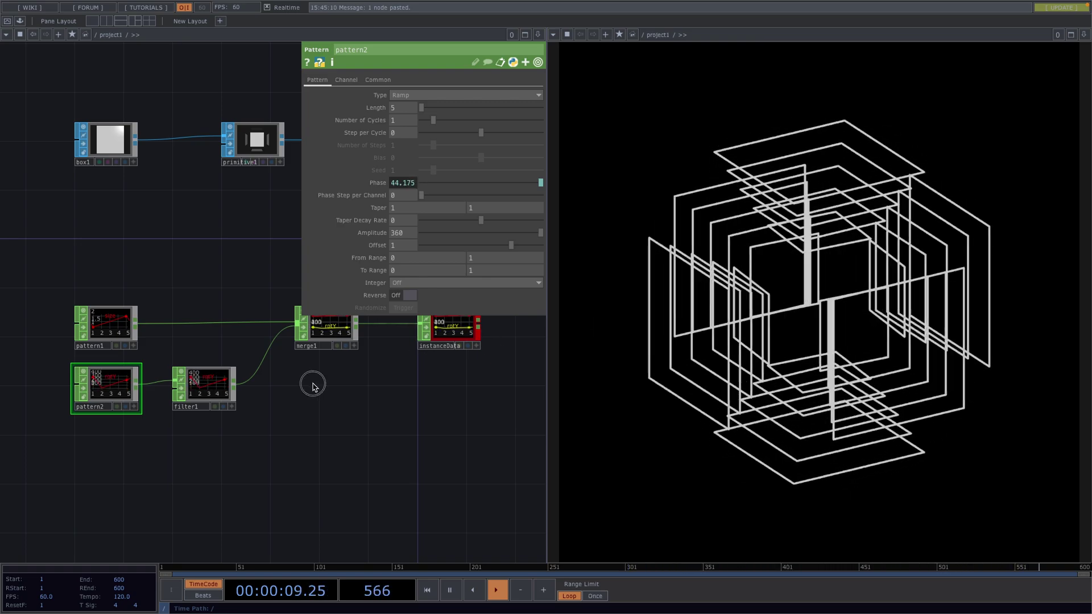
{"action": "key", "text": "p"}
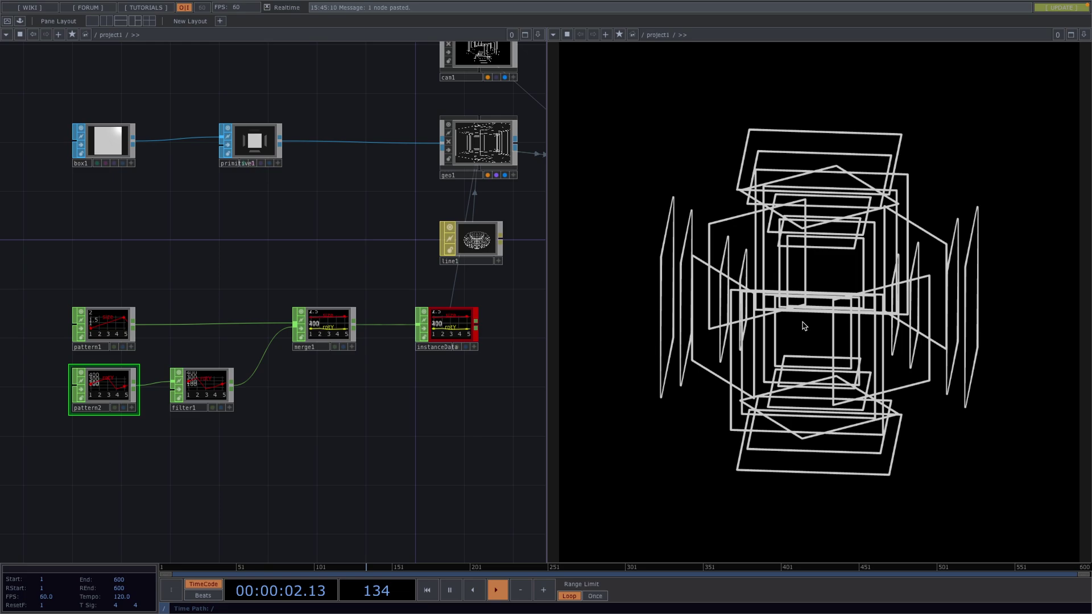
Move line1 and the pattern, filter, merge and instanceData nodes down to make room below geo1, and select geo1
{"action": "left_click_drag", "start_coordinate": [314, 199], "coordinate": [238, 238]}
{"action": "scroll", "coordinate": [234, 251], "scroll_direction": "down", "scroll_amount": 5}
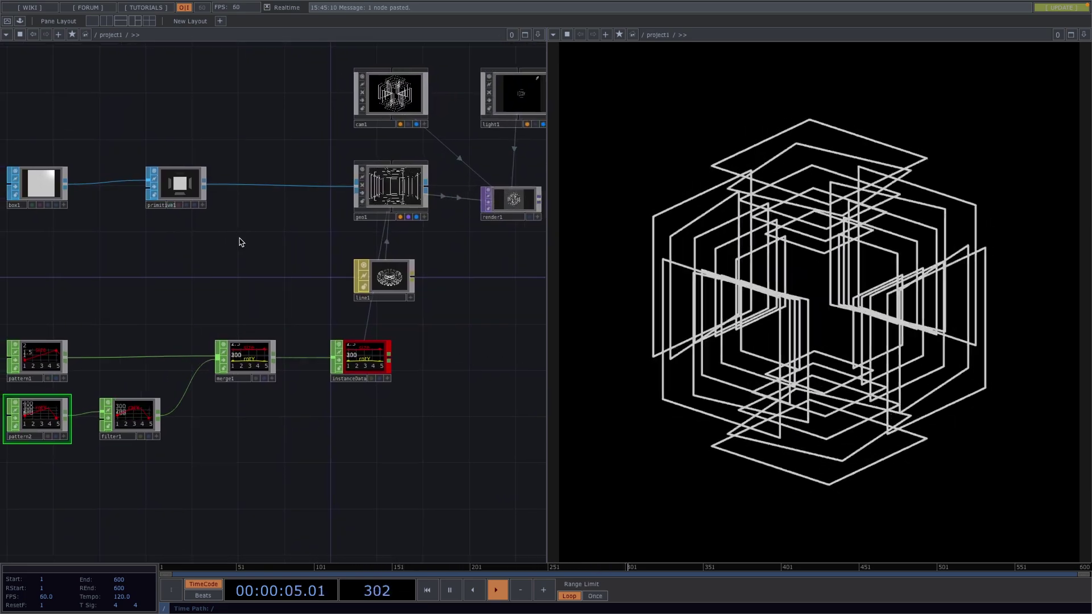
{"action": "left_click", "coordinate": [106, 322]}
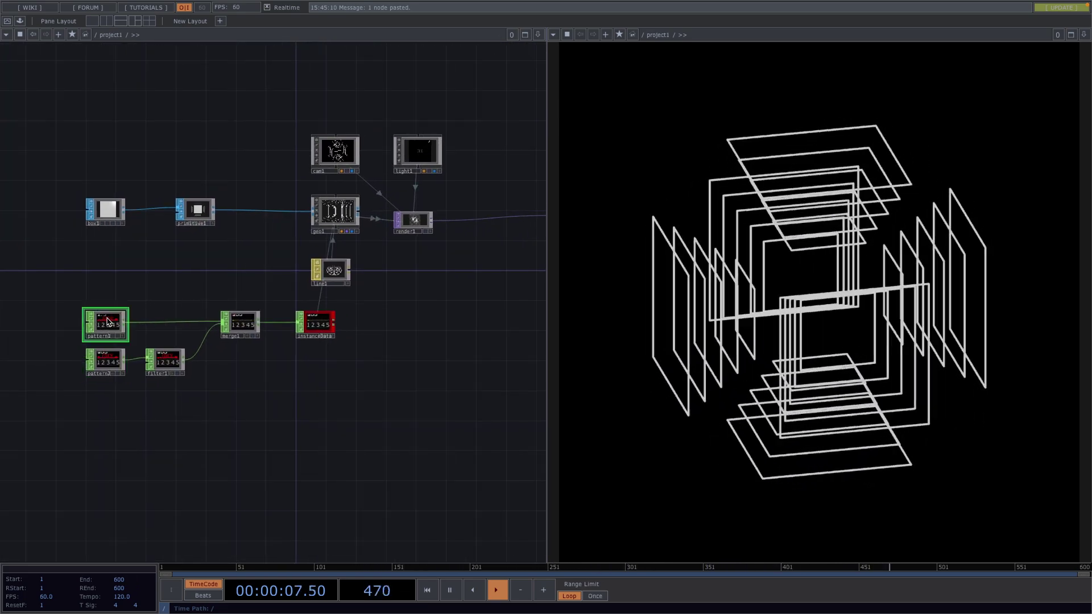
{"action": "right_click_drag", "start_coordinate": [47, 259], "coordinate": [409, 400]}
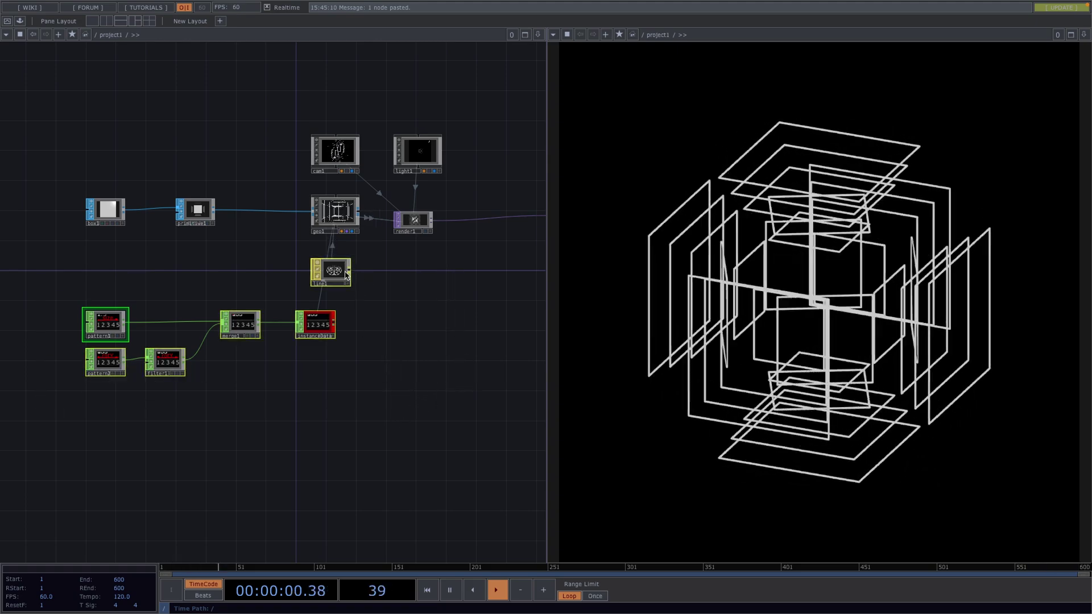
{"action": "left_click_drag", "start_coordinate": [330, 272], "coordinate": [330, 339]}
{"action": "left_click", "coordinate": [335, 211]}
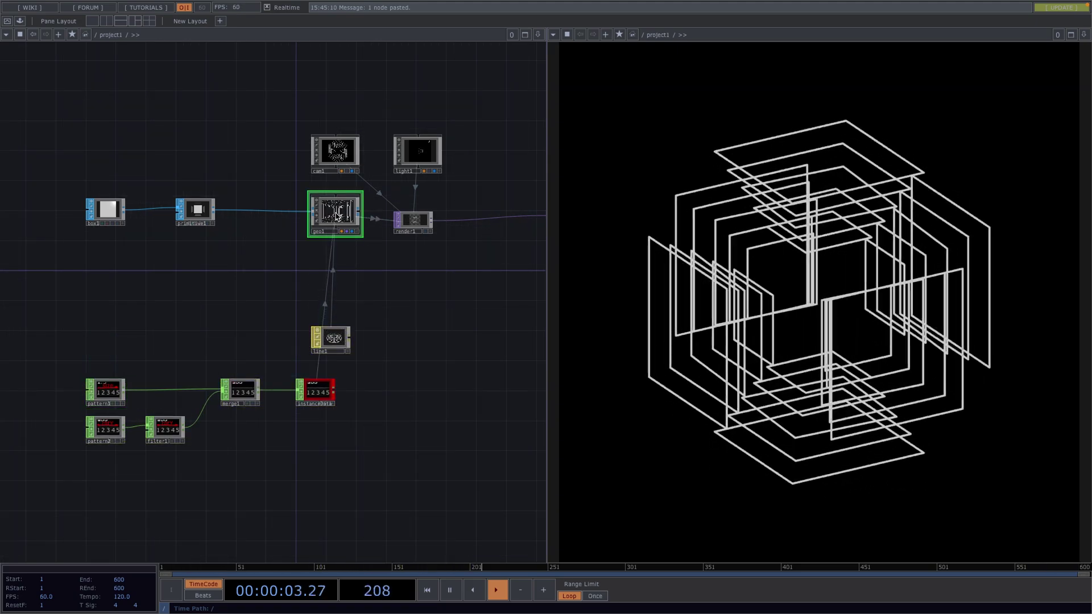
Duplicate geo1, place the copy just below it, and move line1 to the left of the copy
{"action": "key", "text": "ctrl+c"}
{"action": "key", "text": "ctrl+v"}
{"action": "left_click_drag", "start_coordinate": [302, 260], "coordinate": [310, 259]}
{"action": "scroll", "coordinate": [312, 251], "scroll_direction": "up", "scroll_amount": 2}
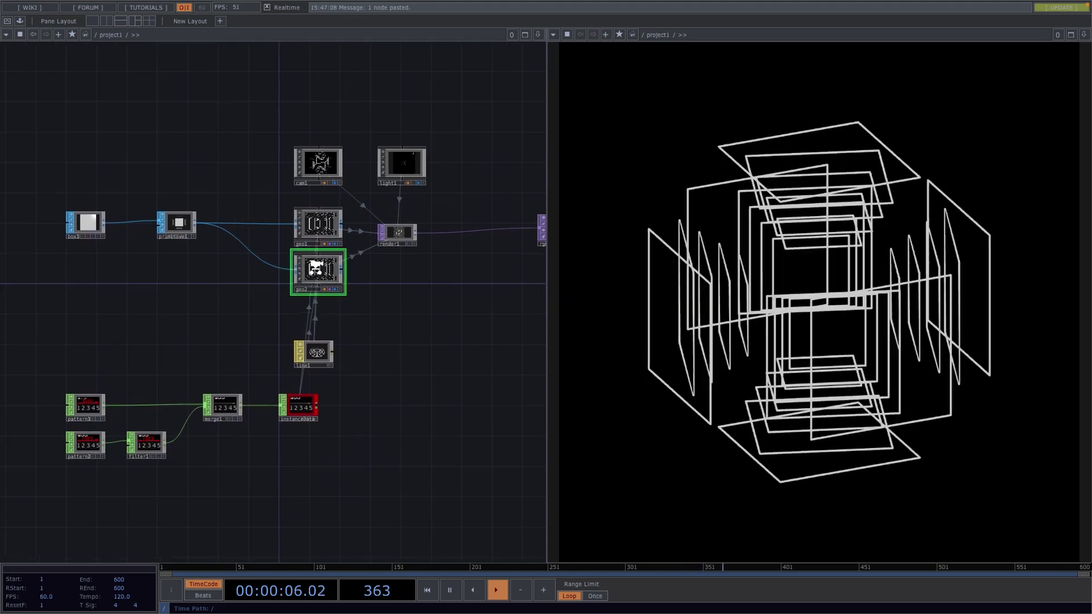
{"action": "left_click_drag", "start_coordinate": [317, 360], "coordinate": [250, 310]}
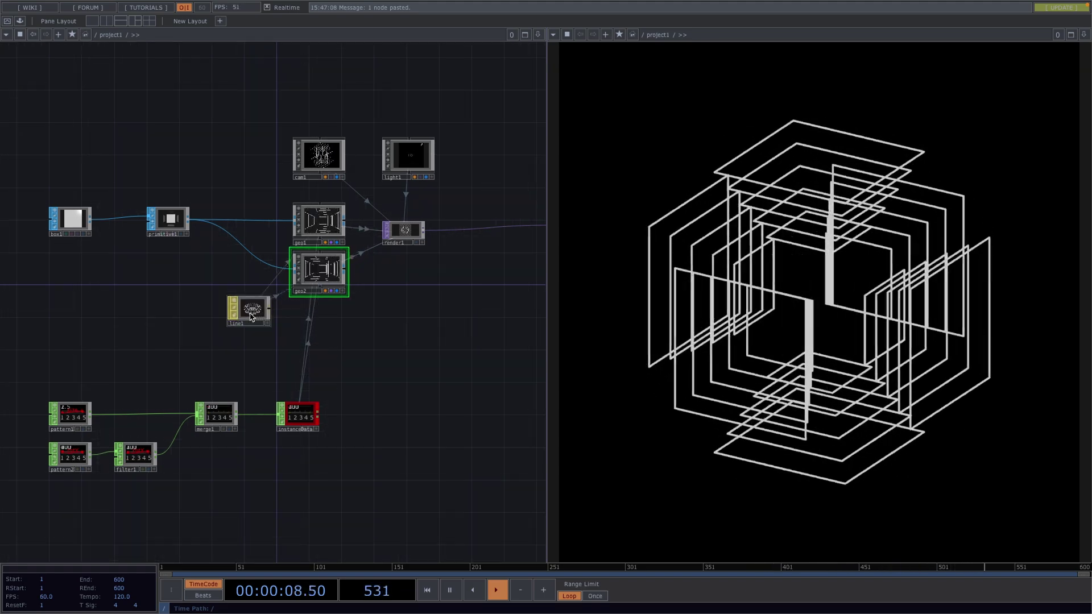
{"action": "left_click_drag", "start_coordinate": [318, 269], "coordinate": [319, 277]}
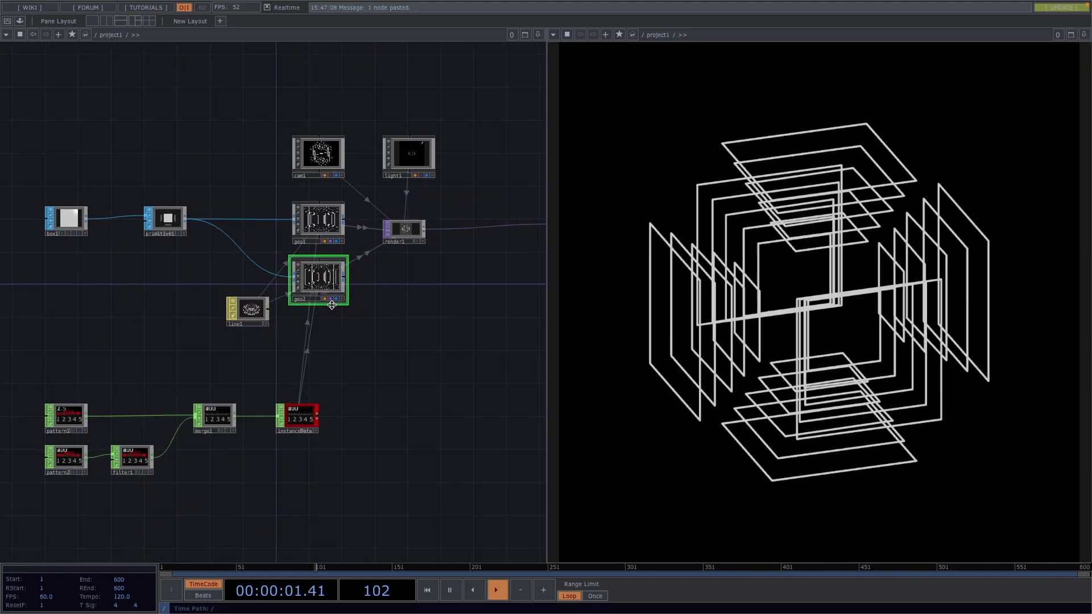
{"action": "scroll", "coordinate": [333, 313], "scroll_direction": "up", "scroll_amount": 2}
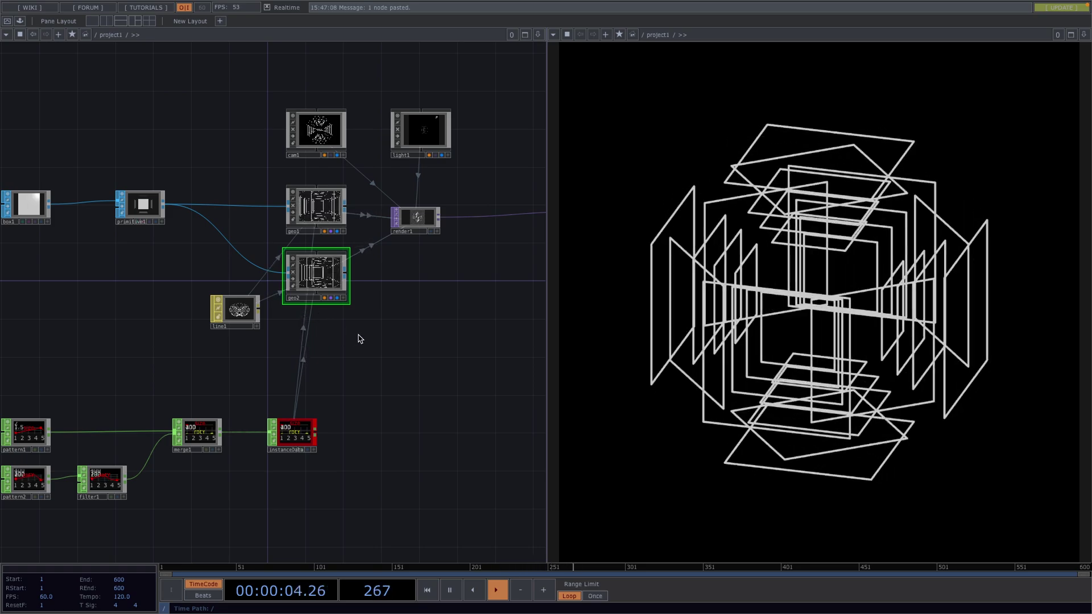
Add a Phong material below geo2 and assign it to geo2 in place of the line material
{"action": "key", "text": "Tab"}
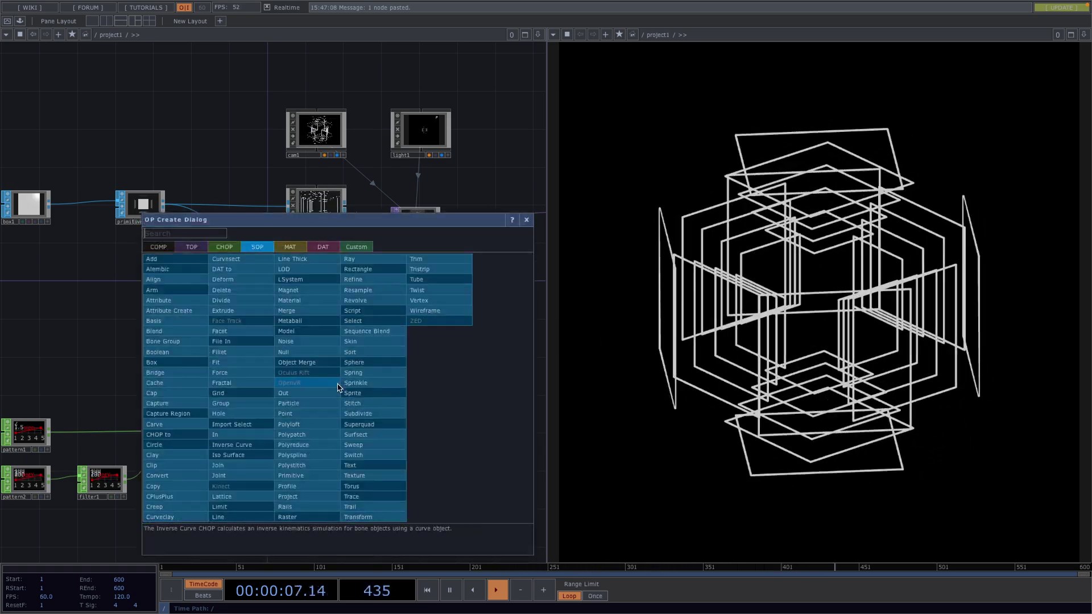
{"action": "type", "text": "ph"}
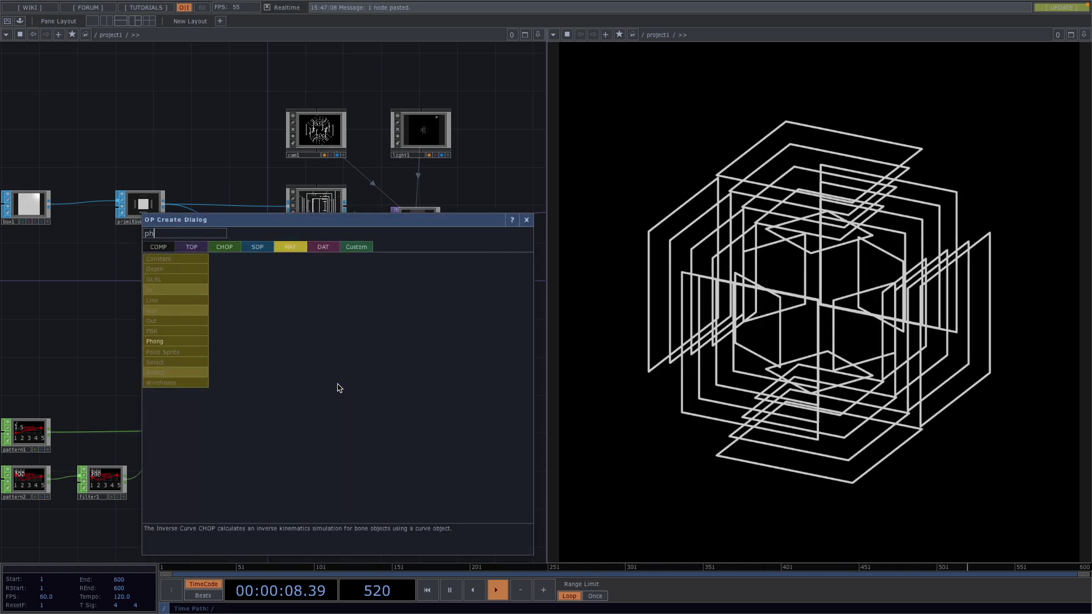
{"action": "left_click", "coordinate": [162, 341]}
{"action": "left_click", "coordinate": [310, 312]}
{"action": "left_click_drag", "start_coordinate": [312, 348], "coordinate": [322, 269]}
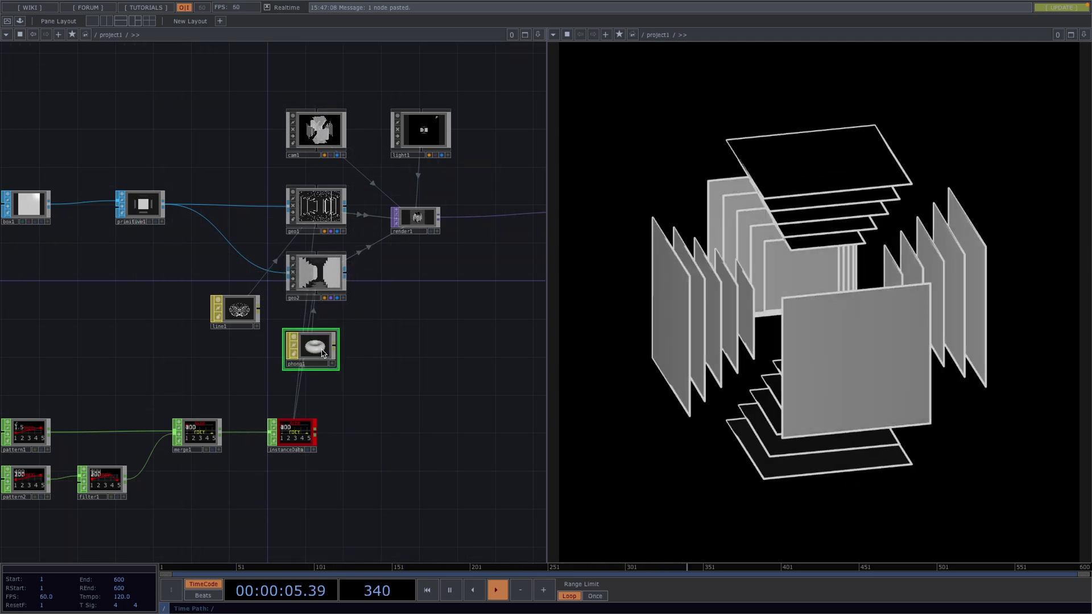
Set phong1's diffuse color to black and hide its parameters
{"action": "key", "text": "p"}
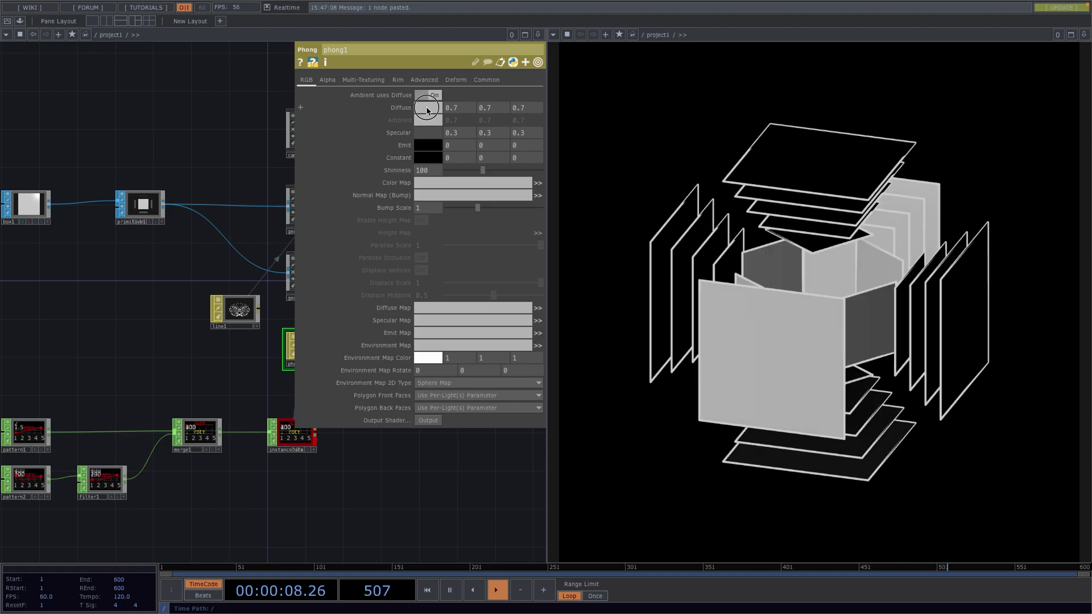
{"action": "left_click", "coordinate": [428, 108]}
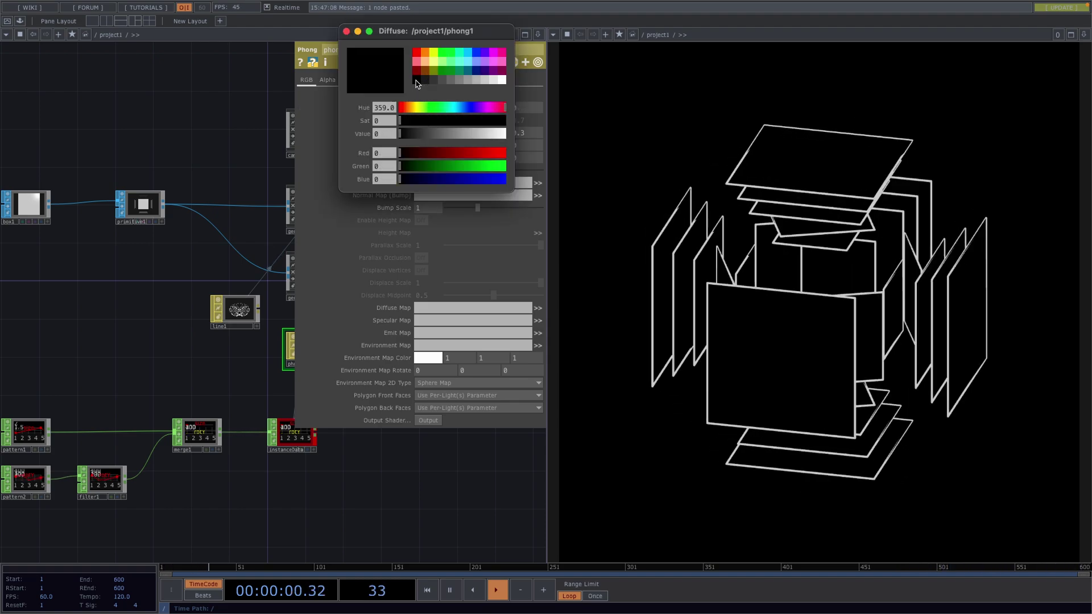
{"action": "left_click", "coordinate": [346, 31]}
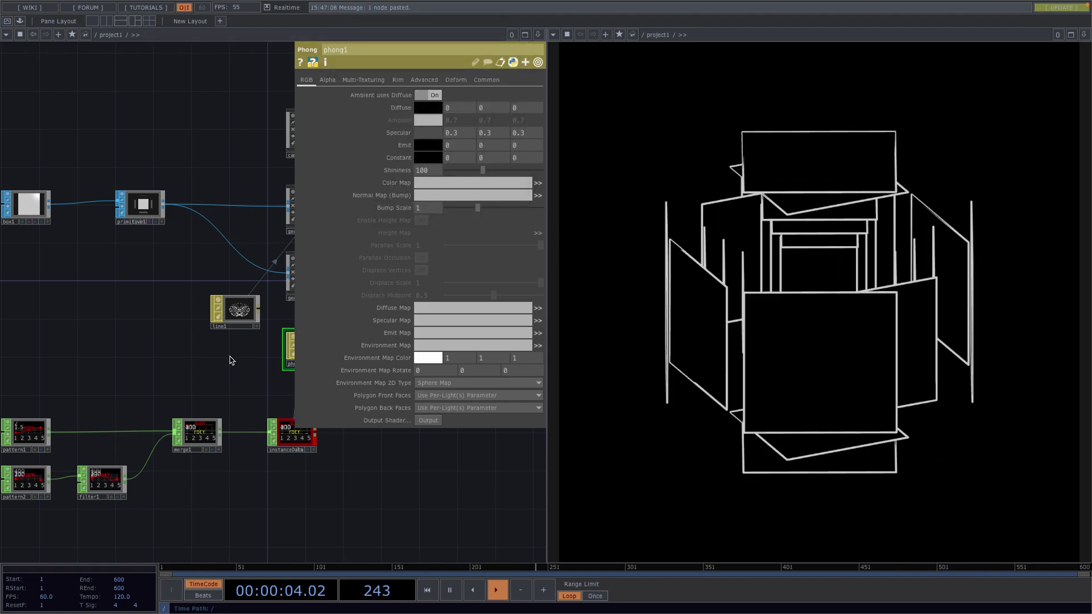
{"action": "key", "text": "p"}
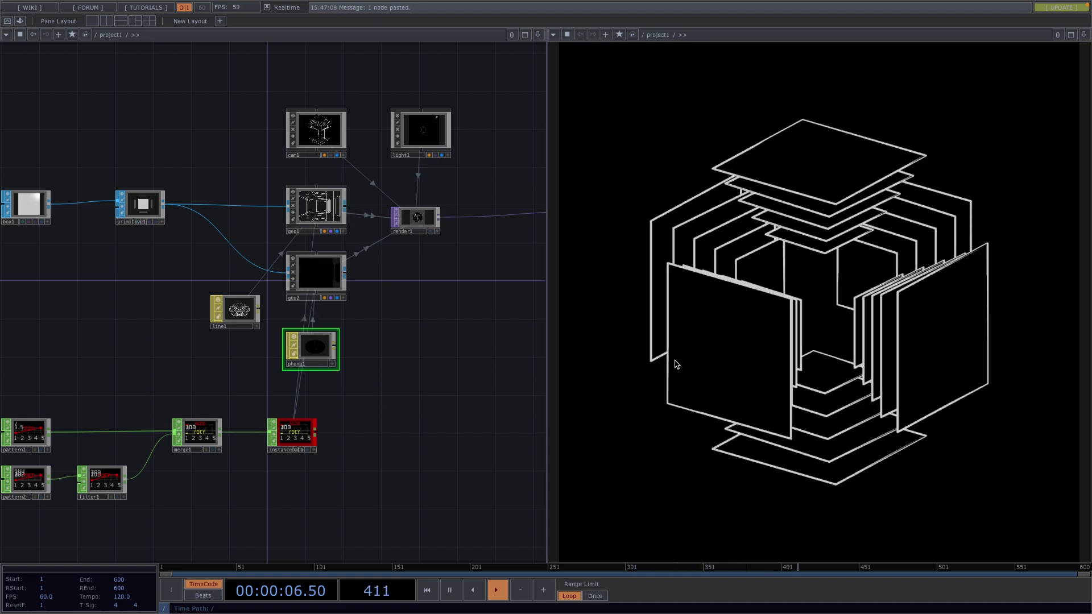
Replace pattern2's phase expression with me.time.frame / me.time.end so the rotation follows the timeline length
{"action": "left_click_drag", "start_coordinate": [366, 416], "coordinate": [390, 385]}
{"action": "scroll", "coordinate": [395, 411], "scroll_direction": "down", "scroll_amount": 4}
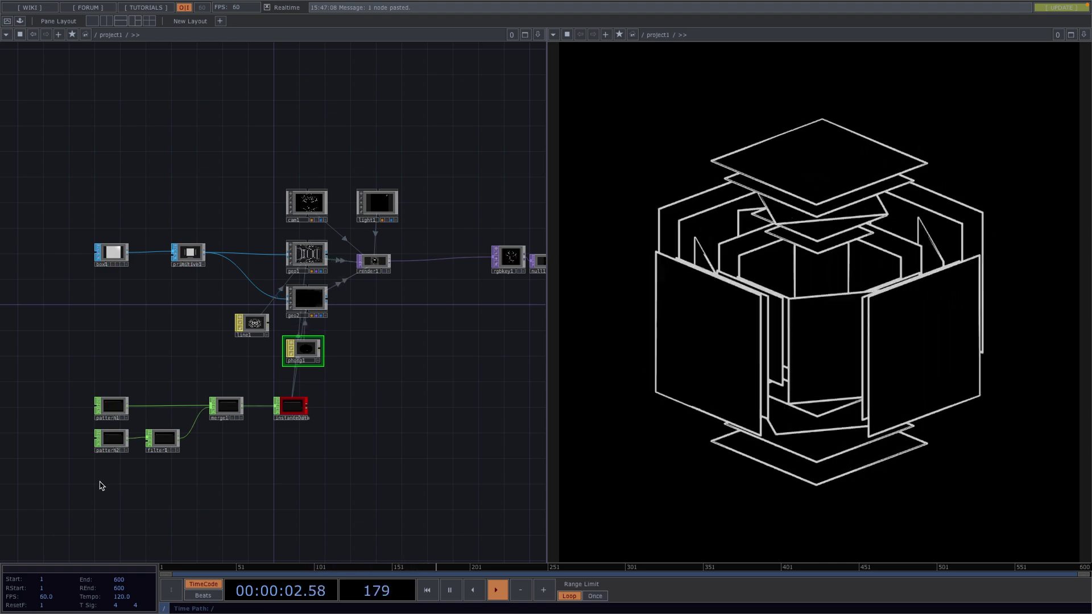
{"action": "scroll", "coordinate": [102, 484], "scroll_direction": "up", "scroll_amount": 5}
{"action": "left_click", "coordinate": [126, 400]}
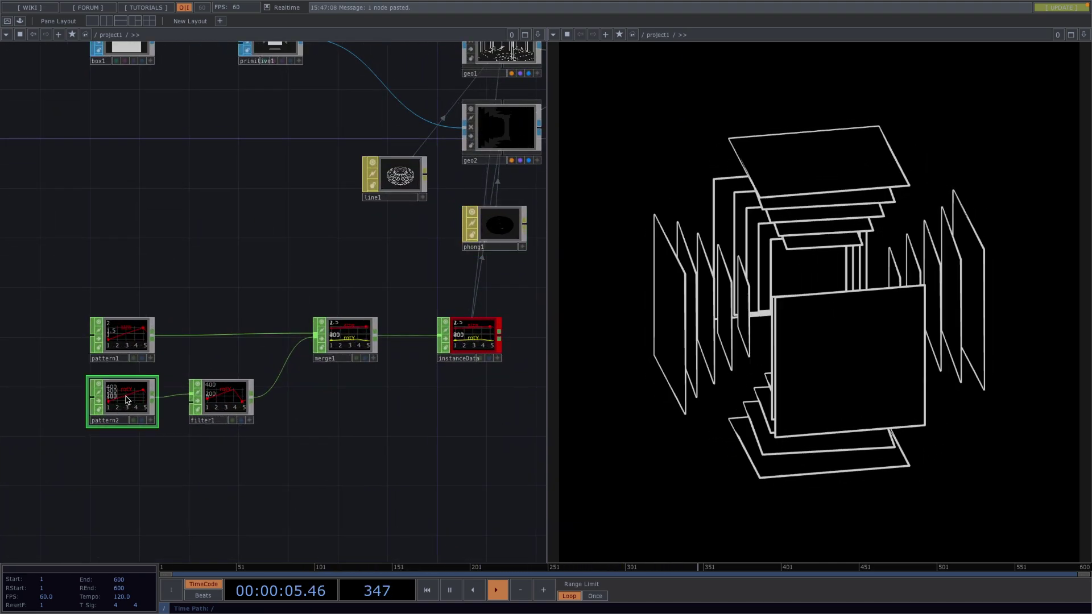
{"action": "key", "text": "p"}
{"action": "left_click", "coordinate": [371, 183]}
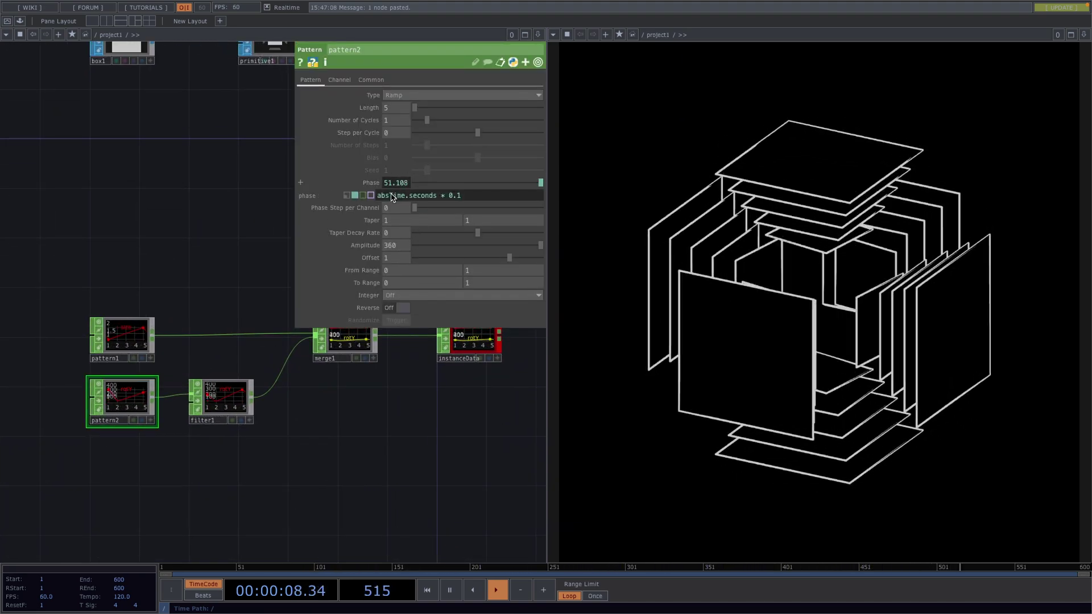
{"action": "left_click", "coordinate": [469, 195]}
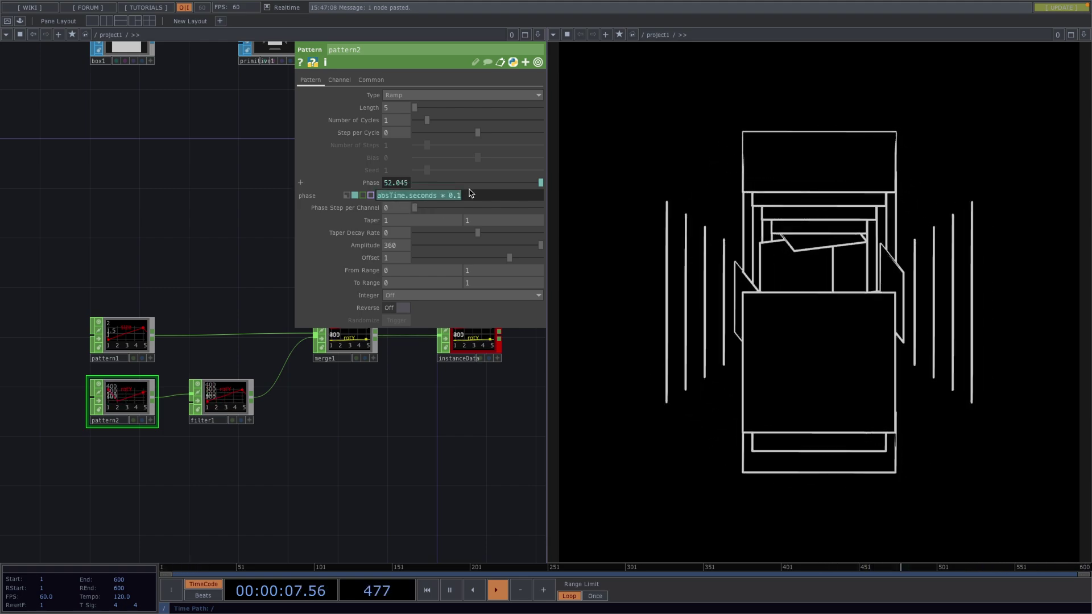
{"action": "type", "text": "0"}
{"action": "key", "text": "Return"}
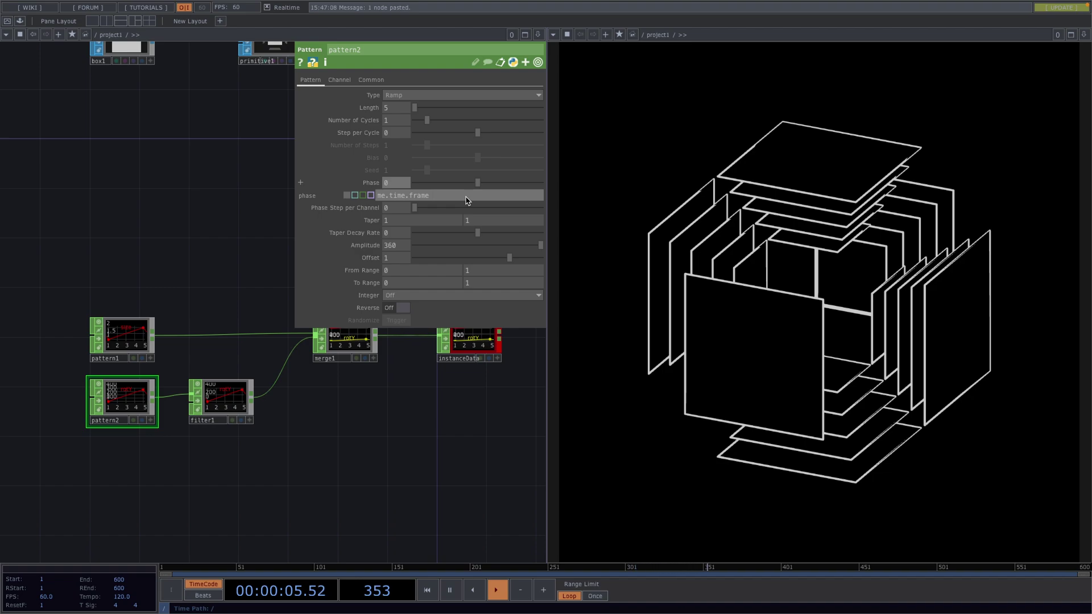
{"action": "type", "text": "time."}
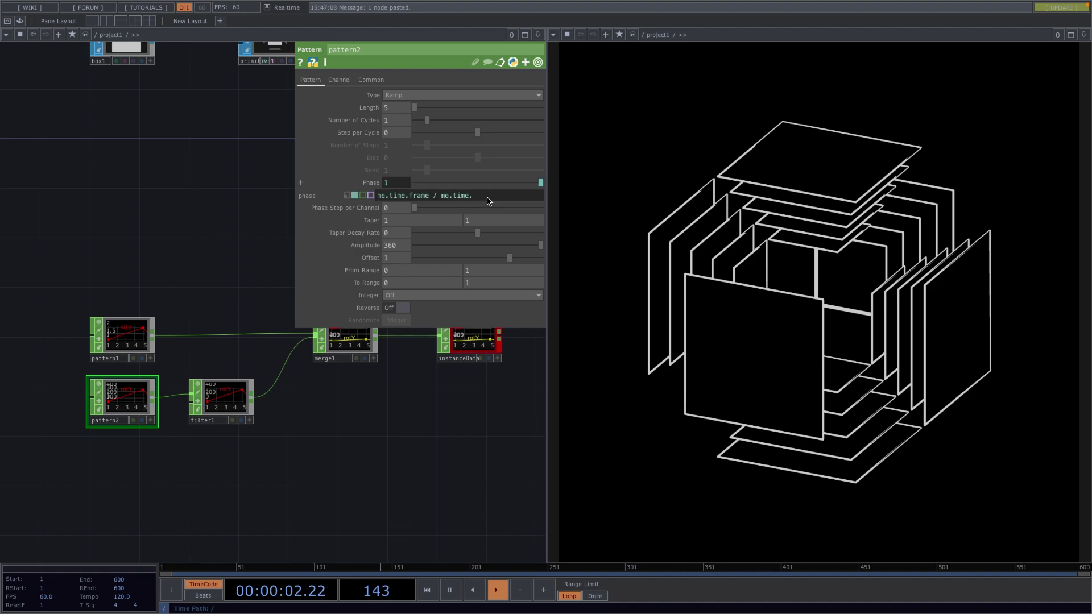
{"action": "type", "text": "end"}
{"action": "key", "text": "Return"}
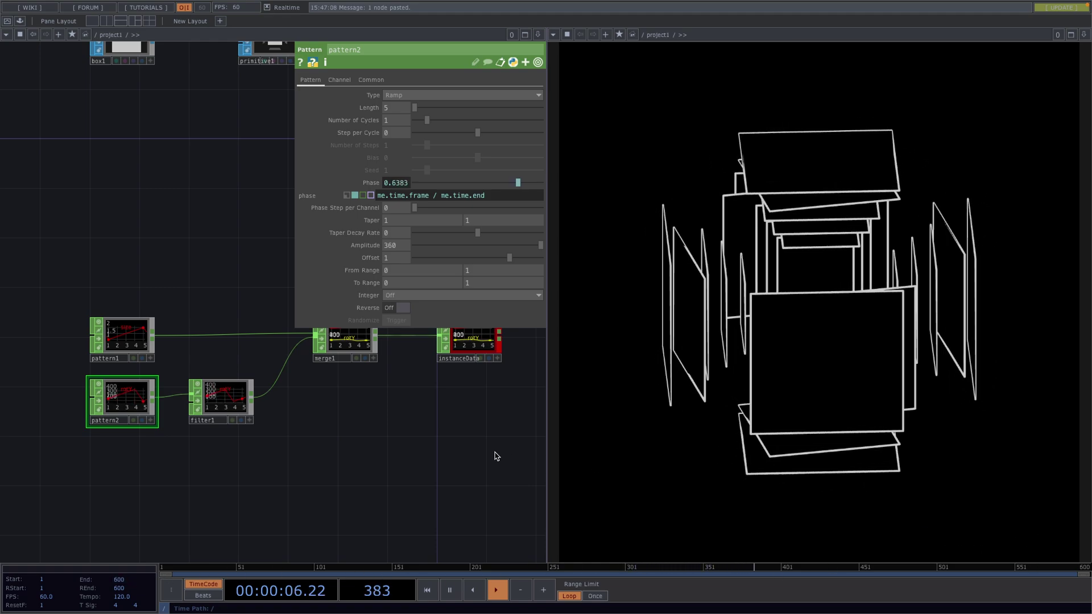
{"action": "left_click", "coordinate": [461, 453]}
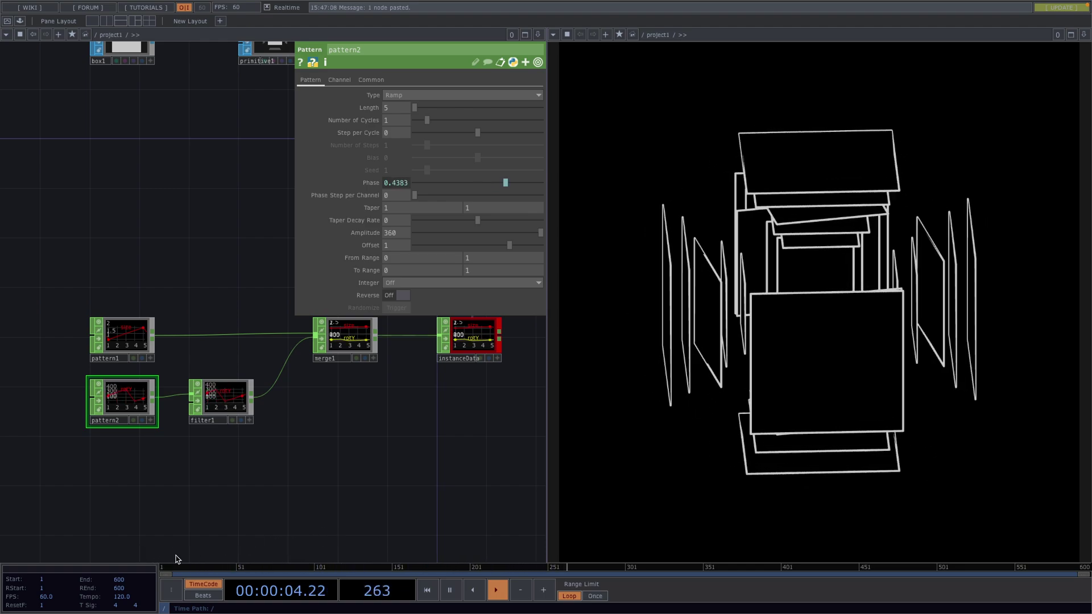
Set the timeline frame rate to 30 FPS
{"action": "left_click", "coordinate": [69, 598]}
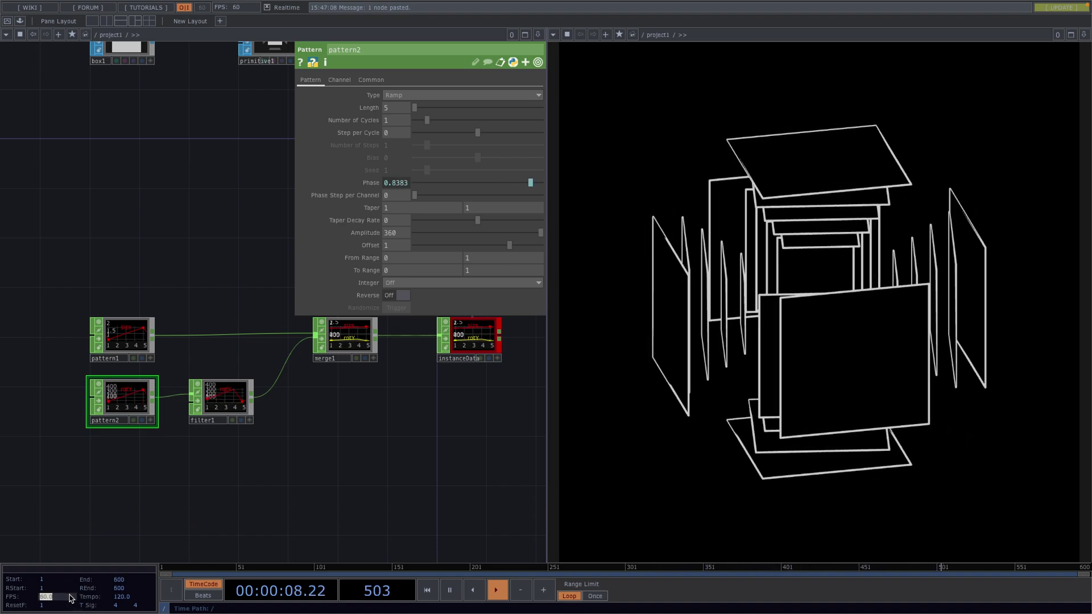
{"action": "type", "text": "30"}
{"action": "key", "text": "Return"}
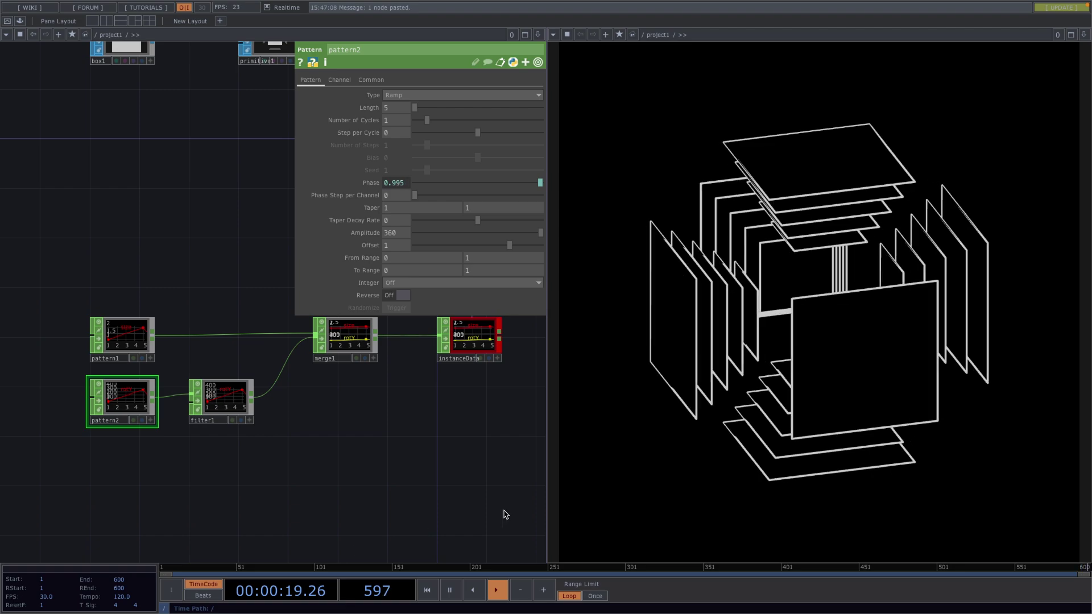